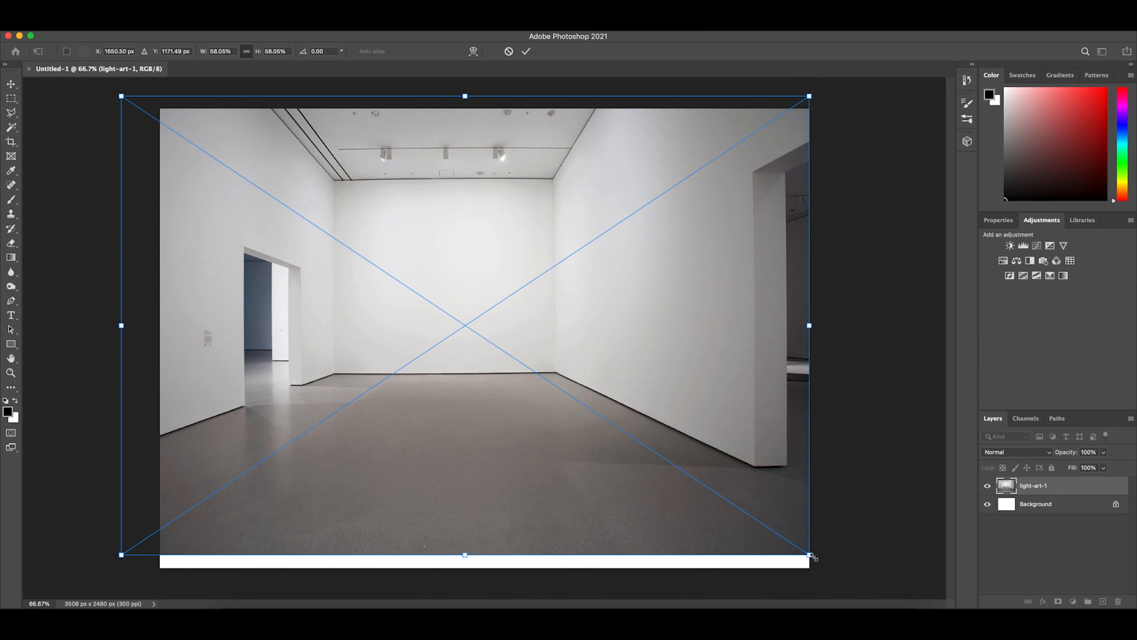
# Scale the gallery photo to about 59.7% so it covers the canvas down to its lower edge, and commit the placement.
pyautogui.moveTo(814, 559); pyautogui.dragTo(830, 570)
pyautogui.moveTo(604, 454); pyautogui.dragTo(594, 454)
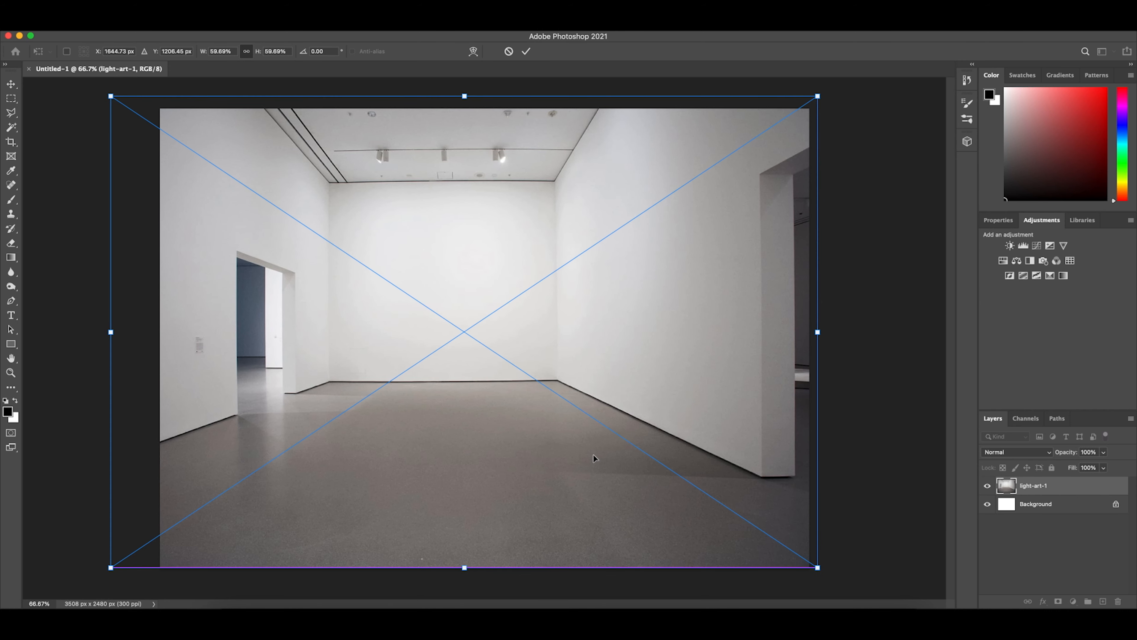
pyautogui.press('Return')
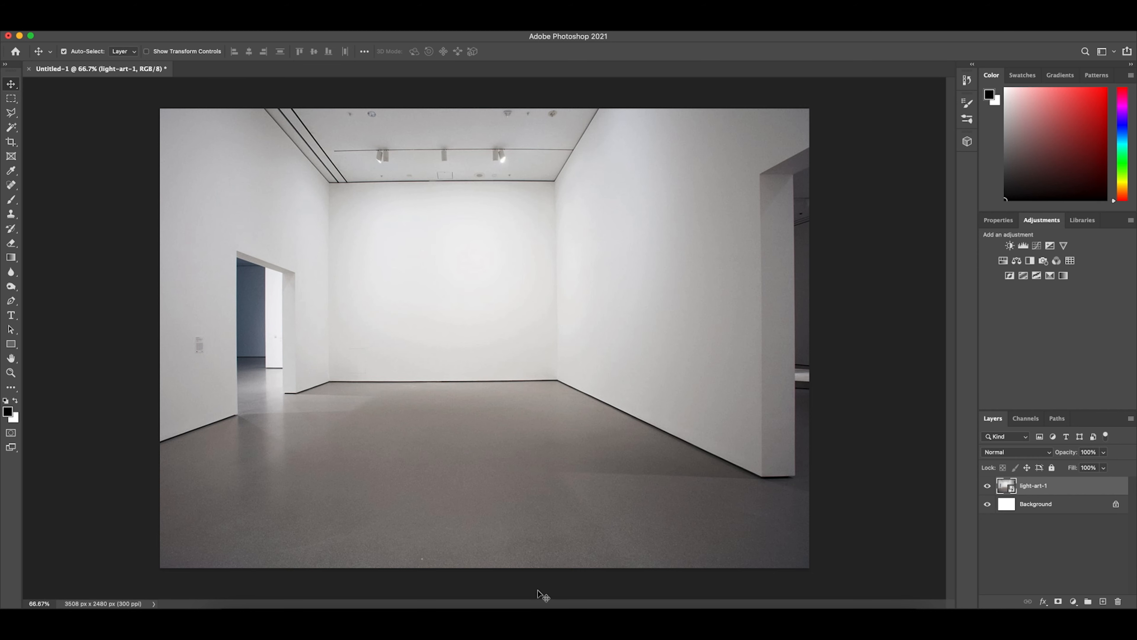
# Place the highlighted sculpture photo from the Photos app over the centre of the gallery at about 183% scale.
pyautogui.click(381, 624)
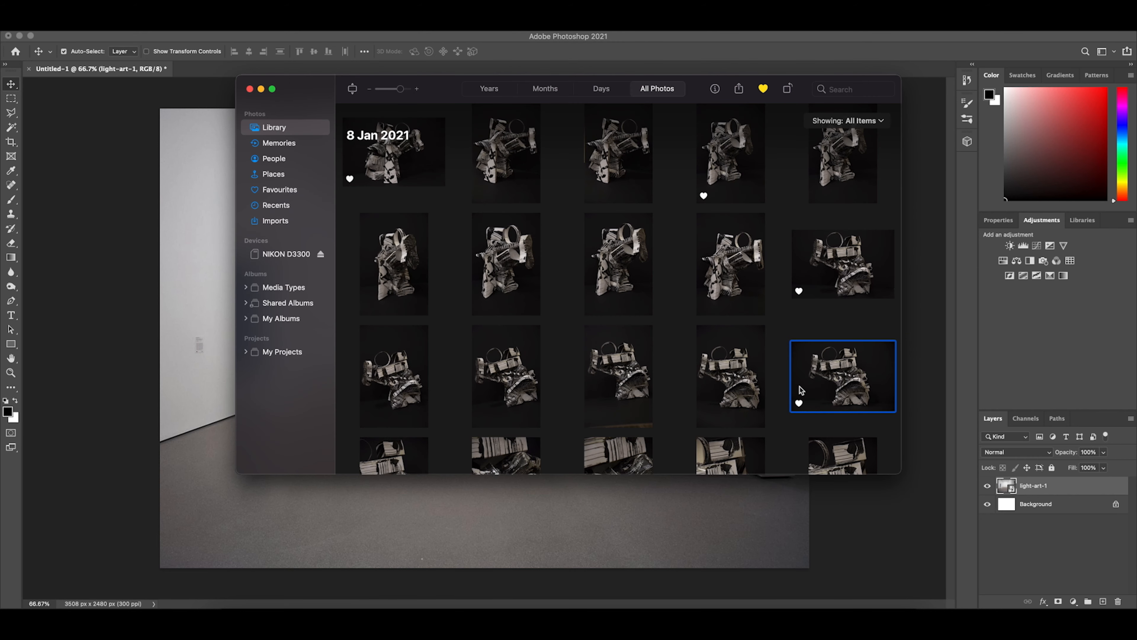
pyautogui.moveTo(838, 382); pyautogui.dragTo(527, 526)
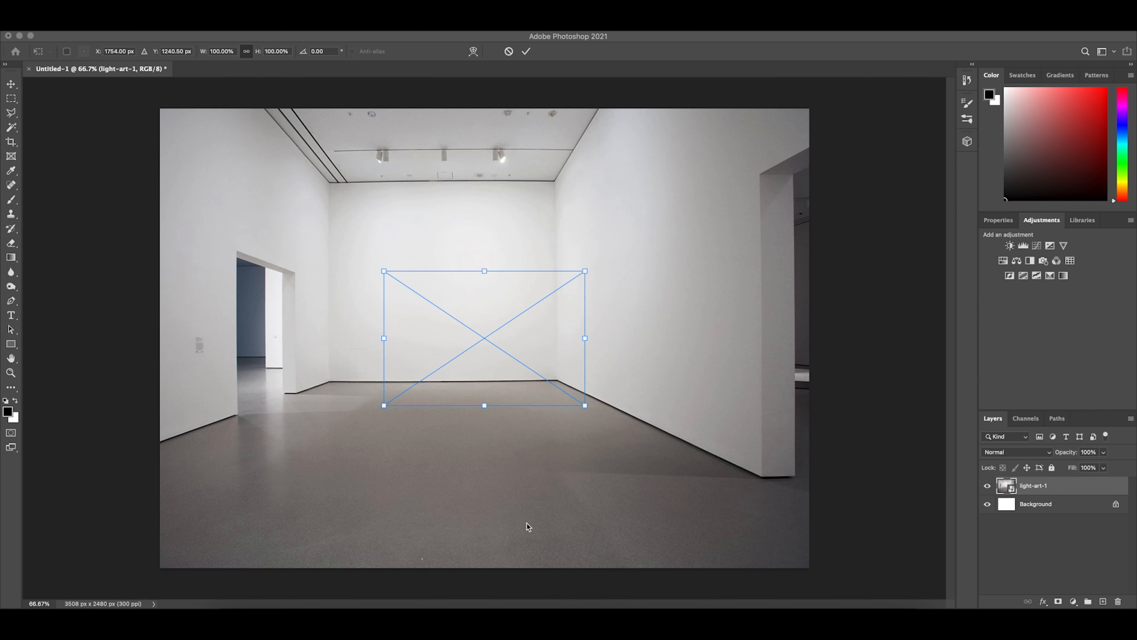
pyautogui.moveTo(385, 407); pyautogui.dragTo(205, 498)
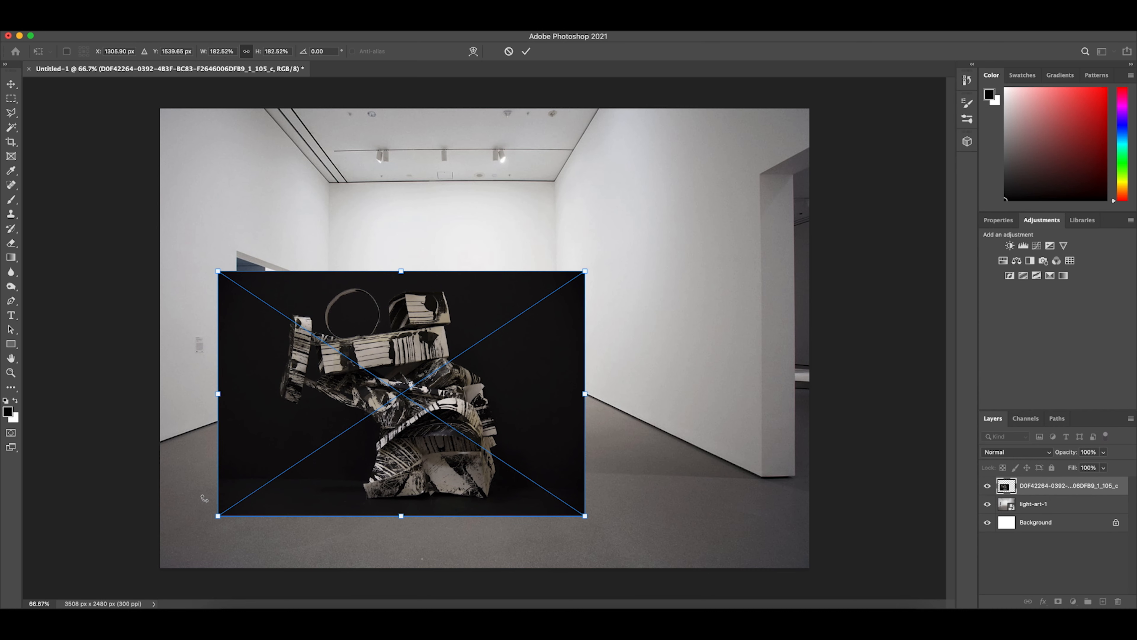
pyautogui.press('Return')
pyautogui.moveTo(452, 423); pyautogui.dragTo(515, 385)
# Start a Polygonal Lasso outline at the ring's base and trace around the sculpture's top block to the end of the long beam.
pyautogui.click(11, 372)
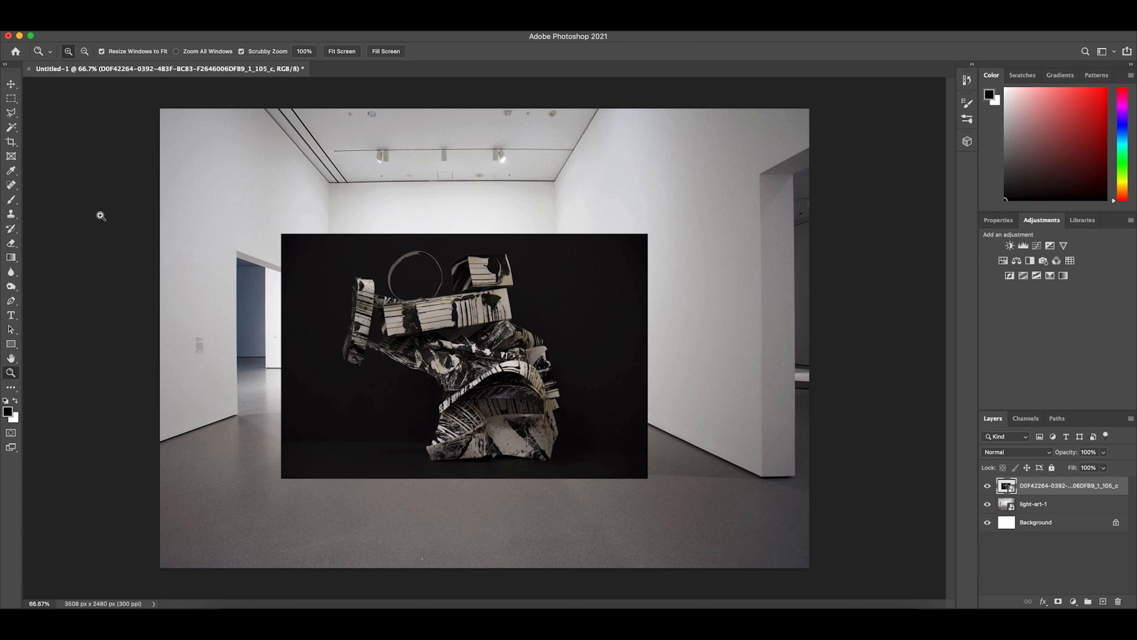
pyautogui.press('super+equal')
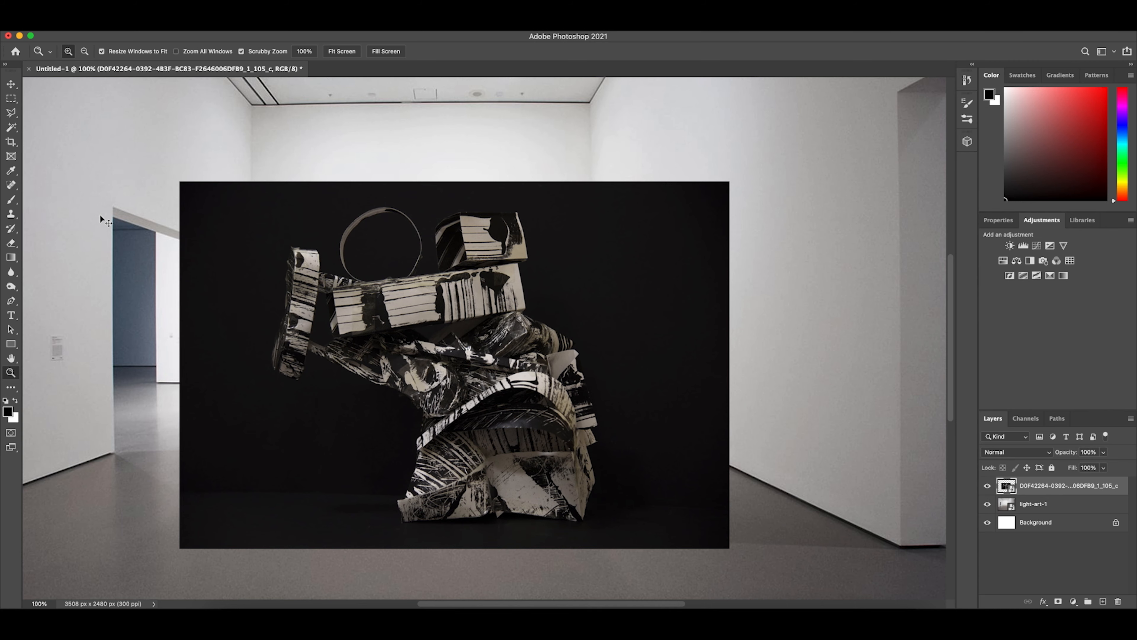
pyautogui.press('super+minus')
pyautogui.press('super+equal')
pyautogui.press('super+equal')
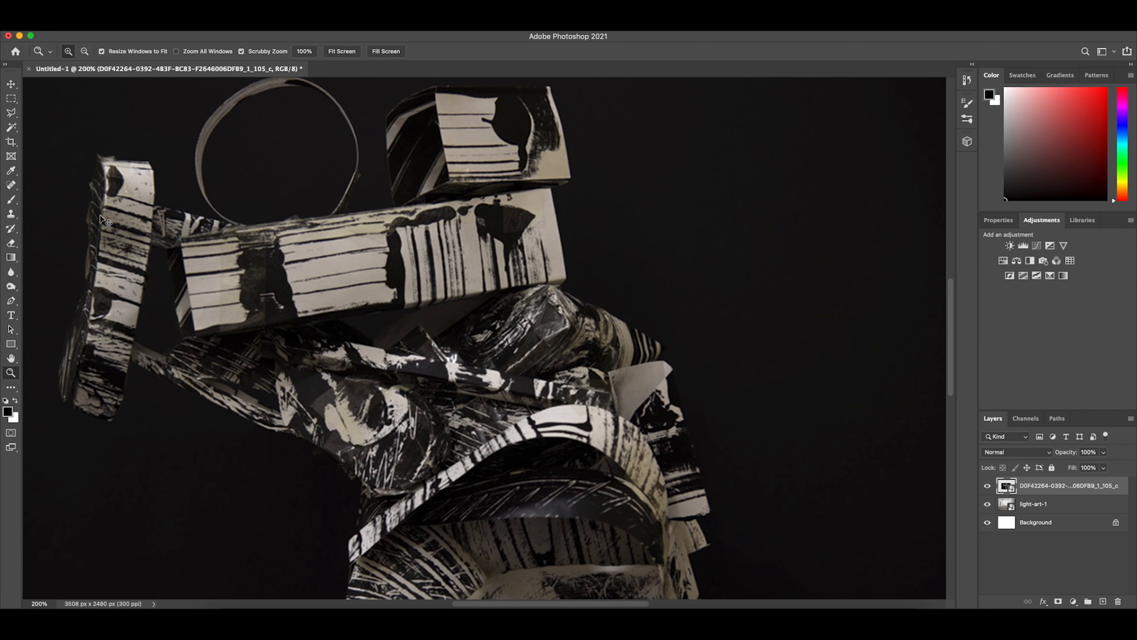
pyautogui.press('super+minus')
pyautogui.click(12, 114)
pyautogui.rightClick(13, 114)
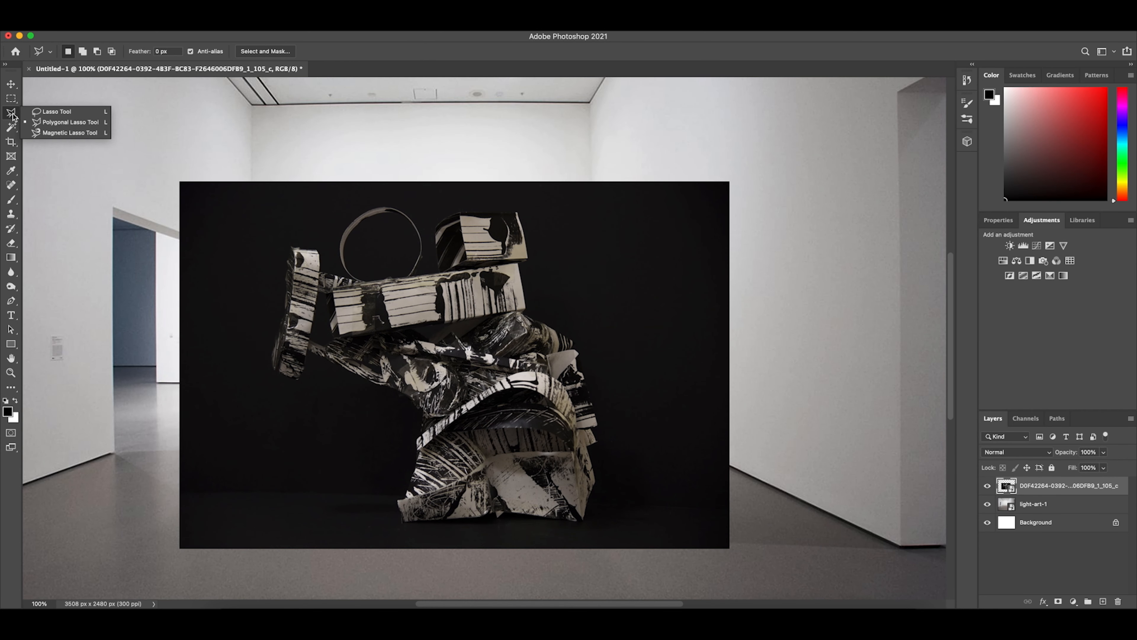
pyautogui.click(65, 124)
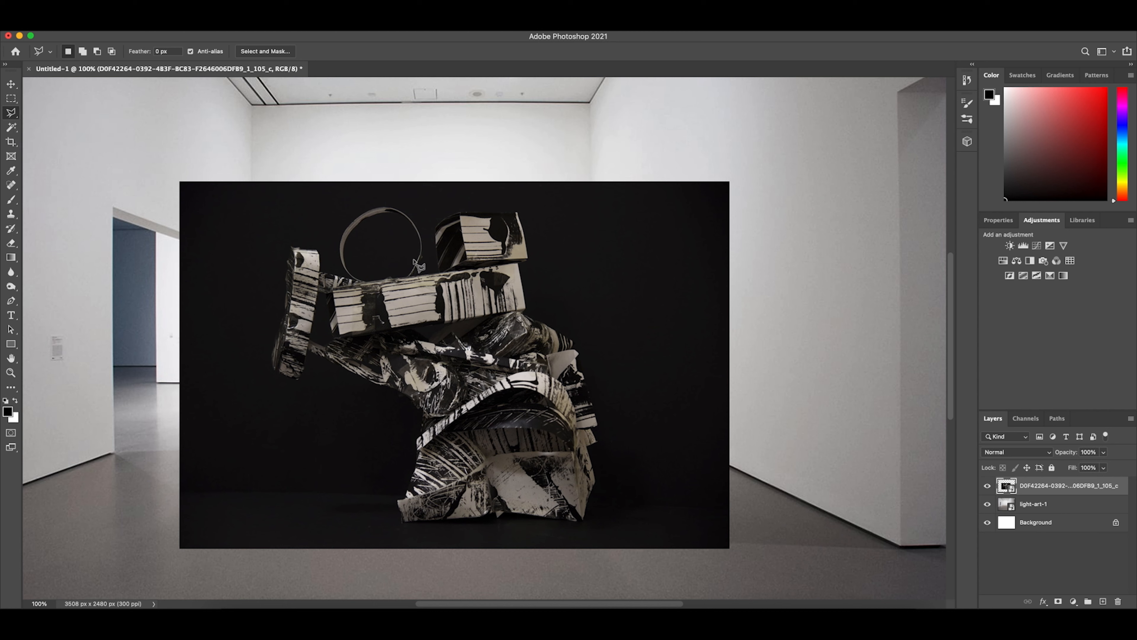
pyautogui.click(416, 275)
pyautogui.click(438, 271)
pyautogui.click(435, 228)
pyautogui.click(442, 220)
pyautogui.click(461, 214)
pyautogui.click(518, 213)
pyautogui.click(527, 258)
pyautogui.click(520, 265)
pyautogui.click(525, 304)
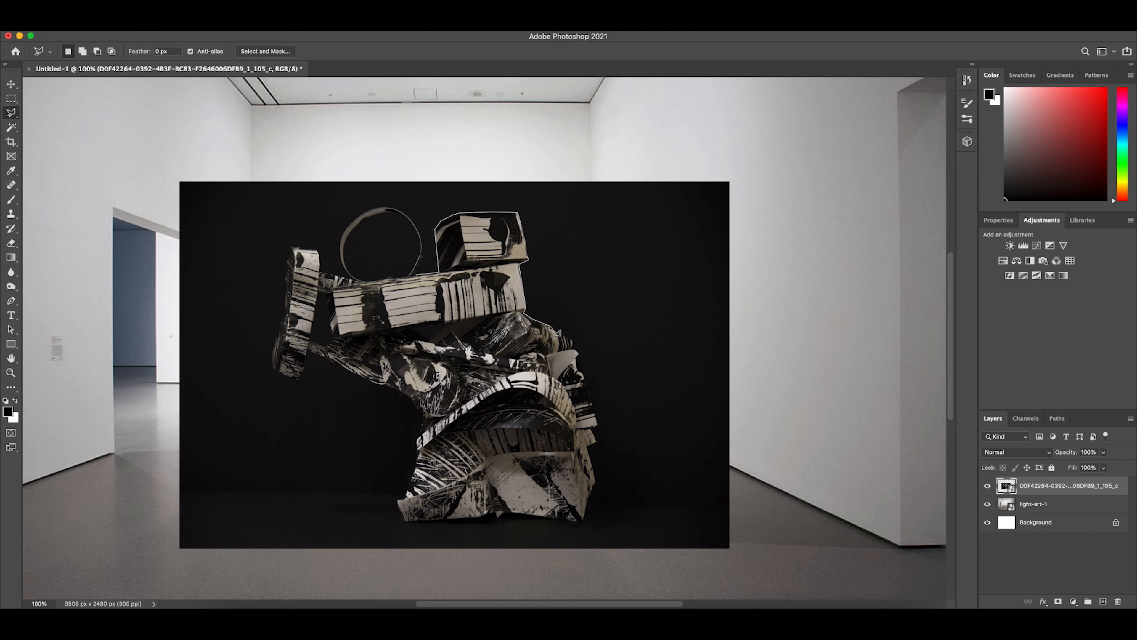
# Continue the lasso outline down the sculpture's back, along the base including its floor shadow, and up around the outstretched arm.
pyautogui.click(572, 341)
pyautogui.scroll(2, 600, 491)
pyautogui.click(583, 550)
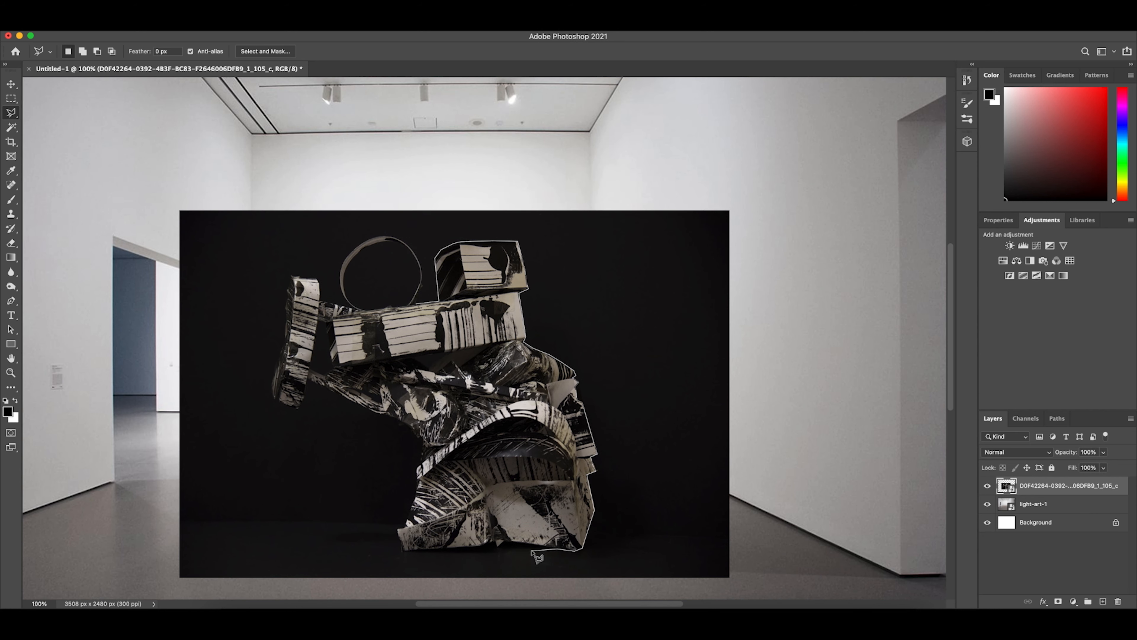
pyautogui.click(403, 551)
pyautogui.hscroll(2, 349, 546)
pyautogui.click(303, 537)
pyautogui.click(373, 532)
pyautogui.scroll(-3, 373, 532)
pyautogui.click(396, 391)
pyautogui.click(363, 361)
pyautogui.click(246, 342)
pyautogui.click(262, 221)
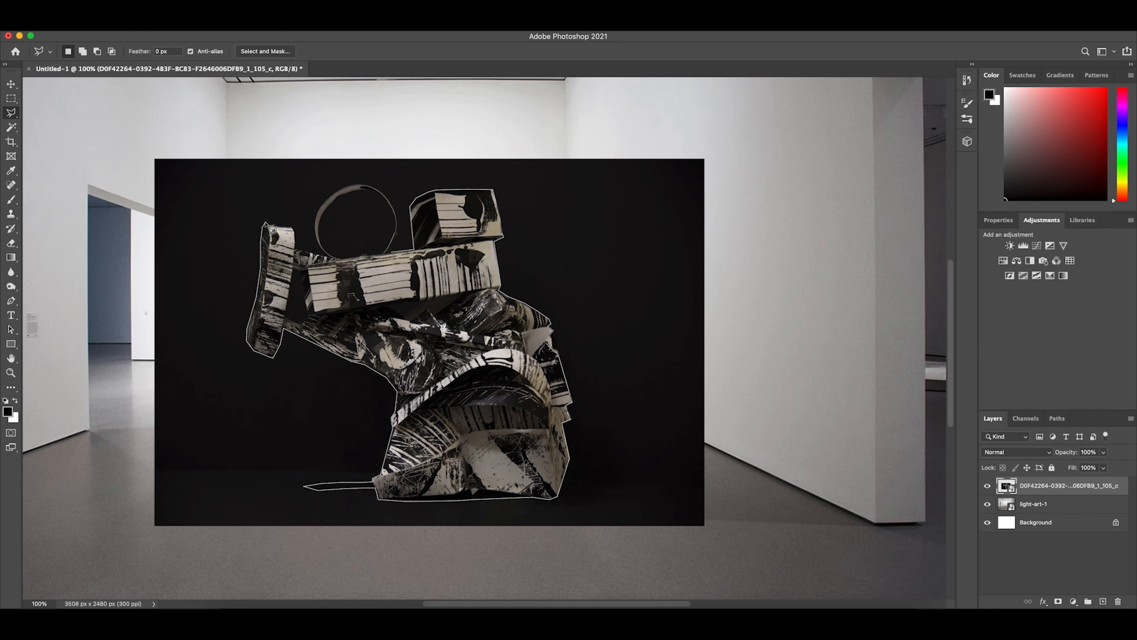
# Trace the outer edge of the ring and close the lasso selection around the whole sculpture.
pyautogui.scroll(-1, 314, 250)
pyautogui.click(316, 207)
pyautogui.click(331, 181)
pyautogui.click(354, 172)
pyautogui.click(380, 182)
pyautogui.click(391, 197)
pyautogui.click(398, 215)
pyautogui.click(386, 242)
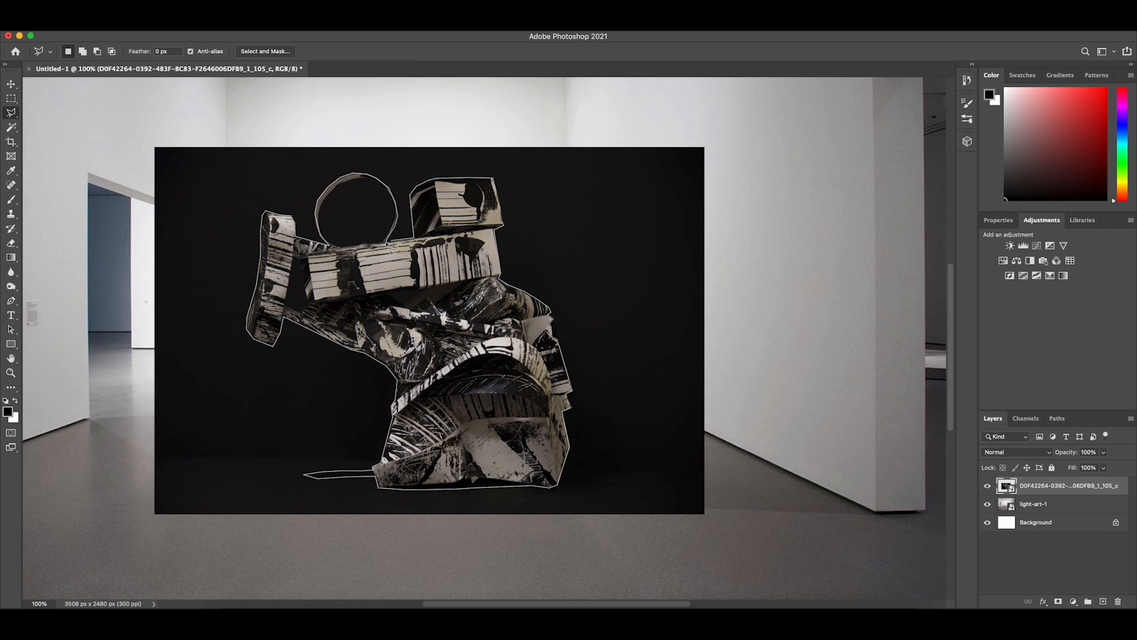
pyautogui.click(391, 242)
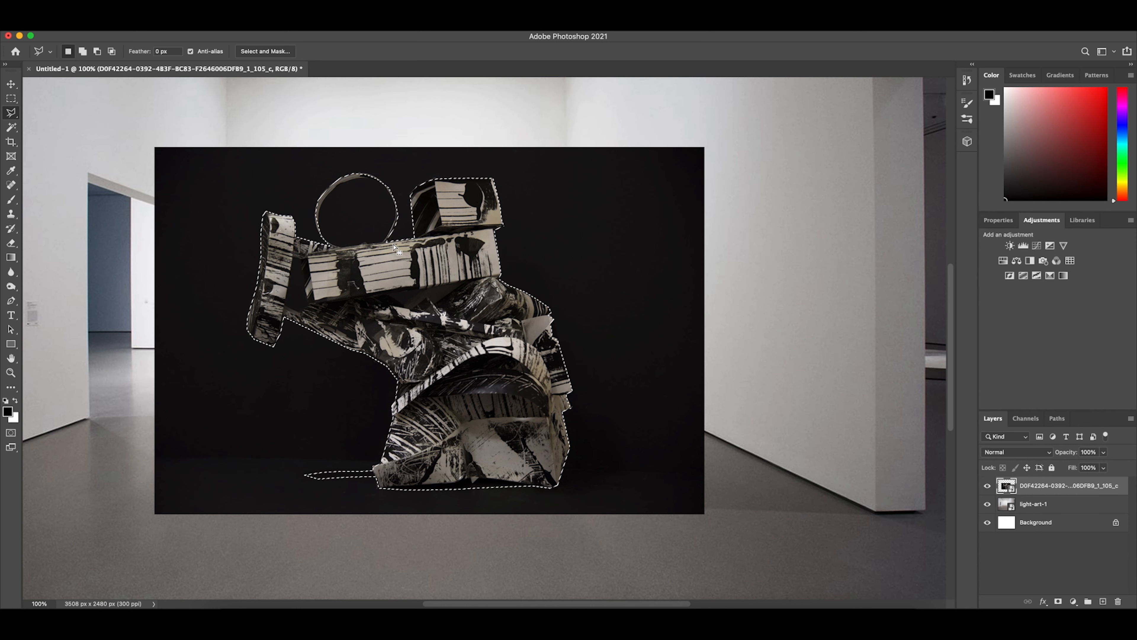
# Preview the sculpture selection in Select and Mask, accept the default settings, and hide the black backdrop with a layer mask.
pyautogui.rightClick(414, 296)
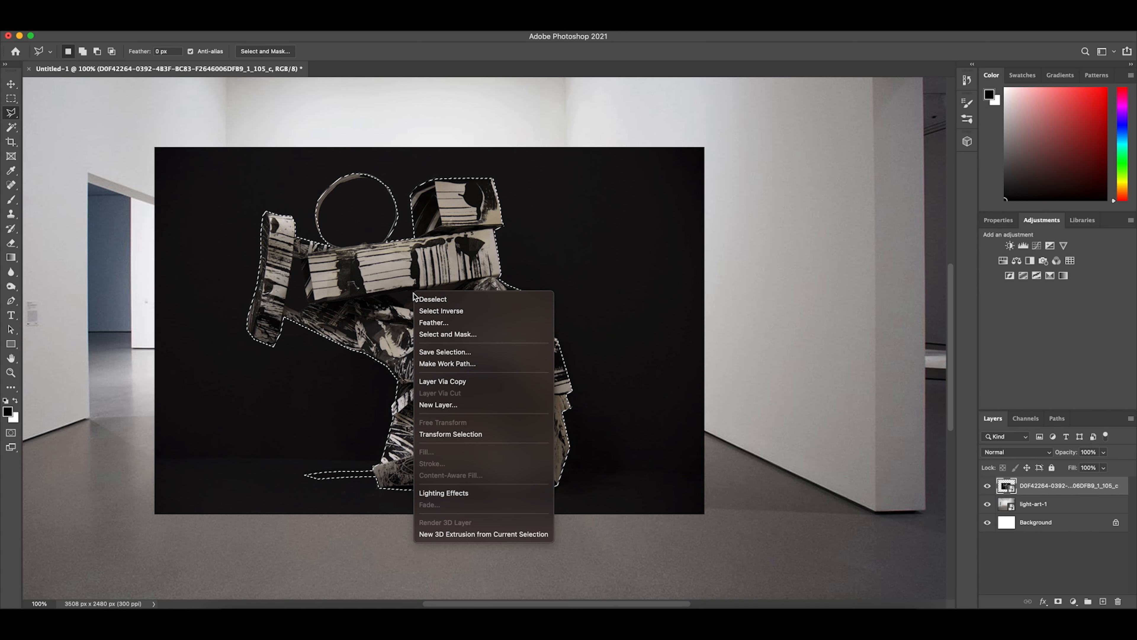
pyautogui.click(428, 335)
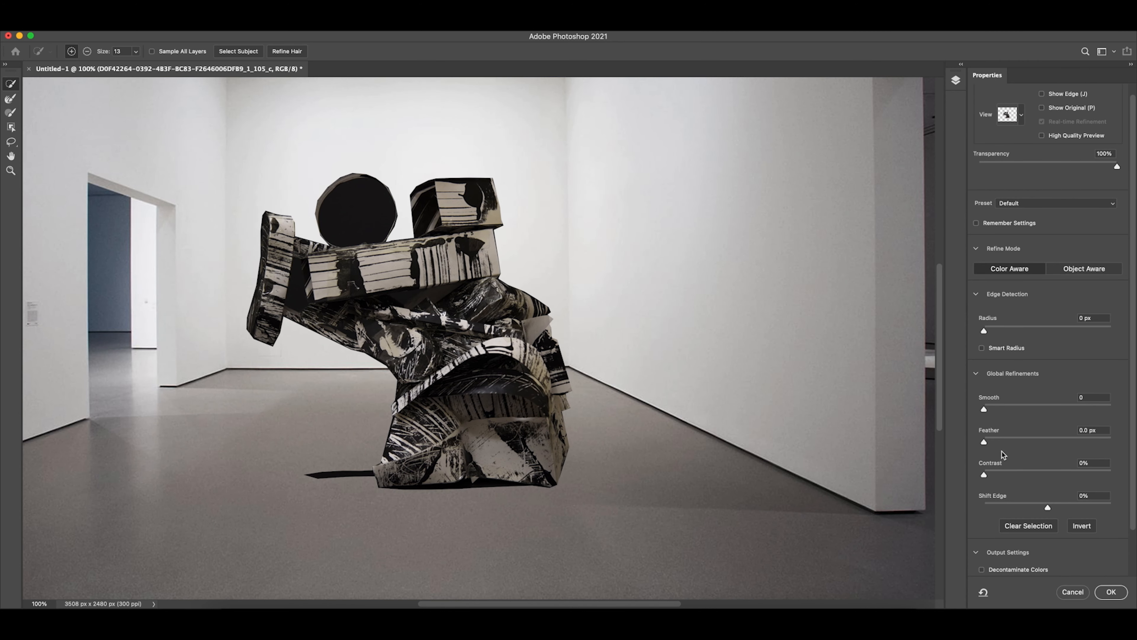
pyautogui.click(1115, 593)
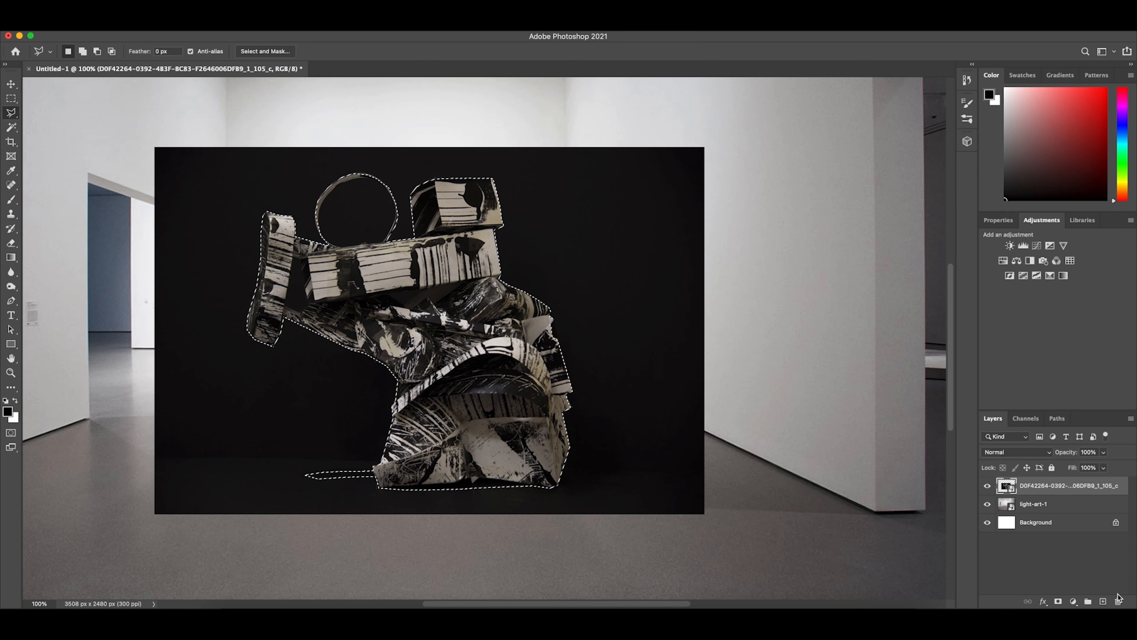
pyautogui.click(1059, 601)
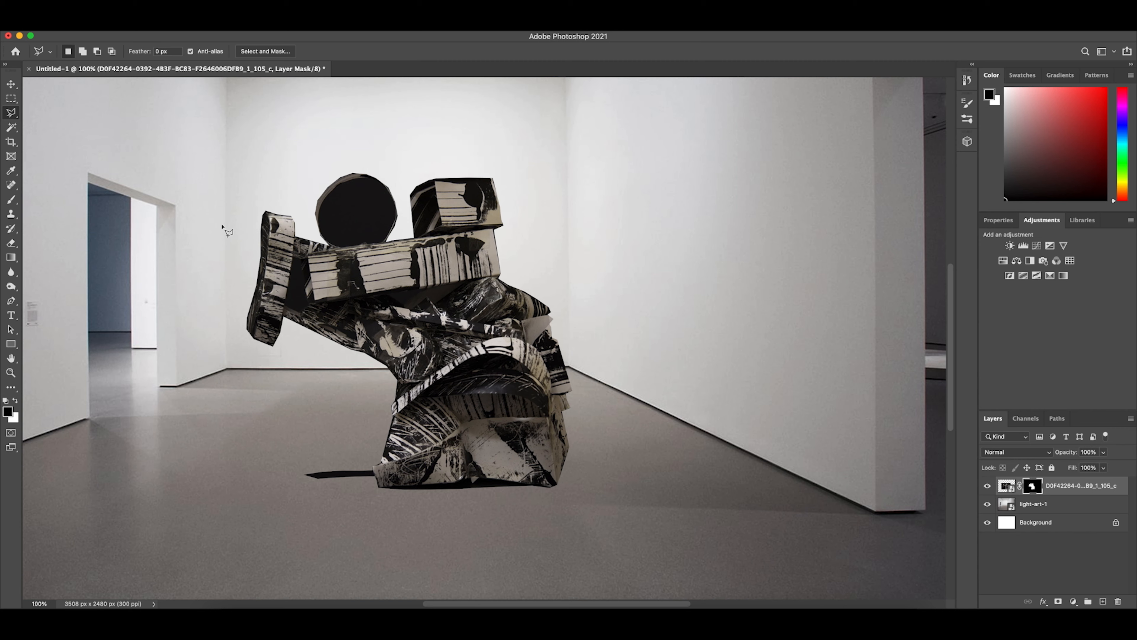
# Move the cut-out sculpture across the gallery floor toward the wall on its back side.
pyautogui.click(12, 85)
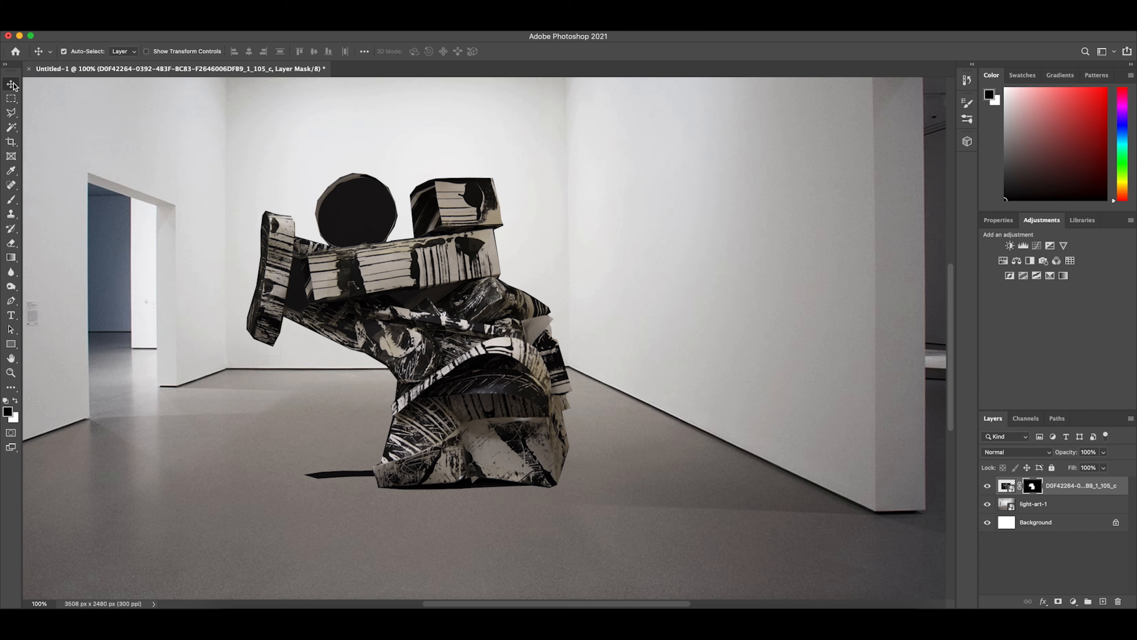
pyautogui.moveTo(387, 289); pyautogui.dragTo(480, 291)
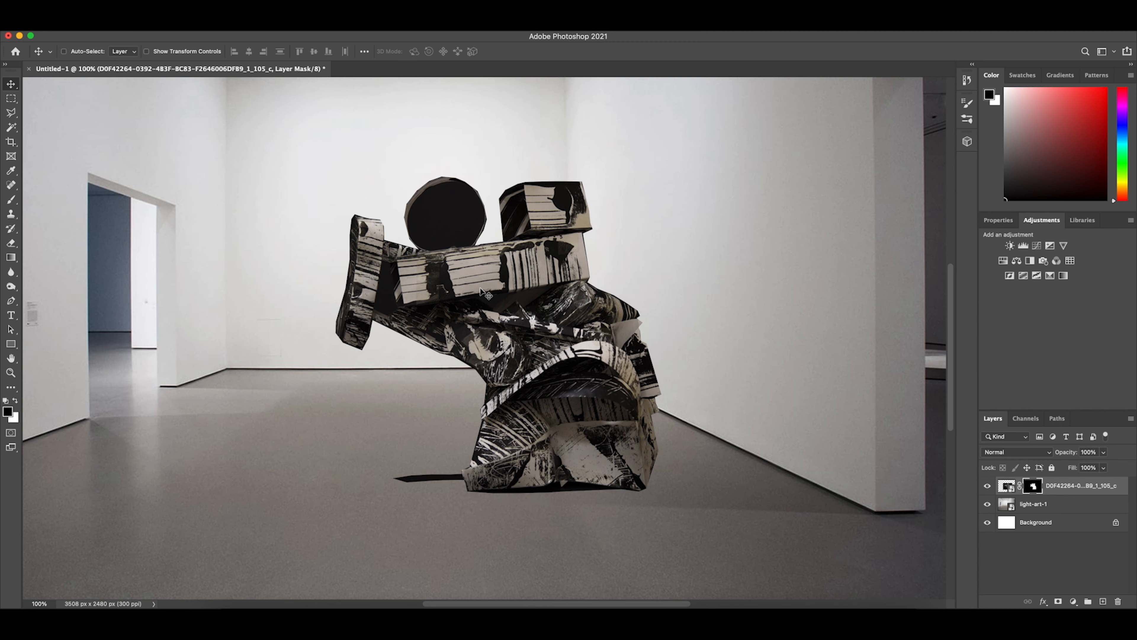
pyautogui.press('super+minus')
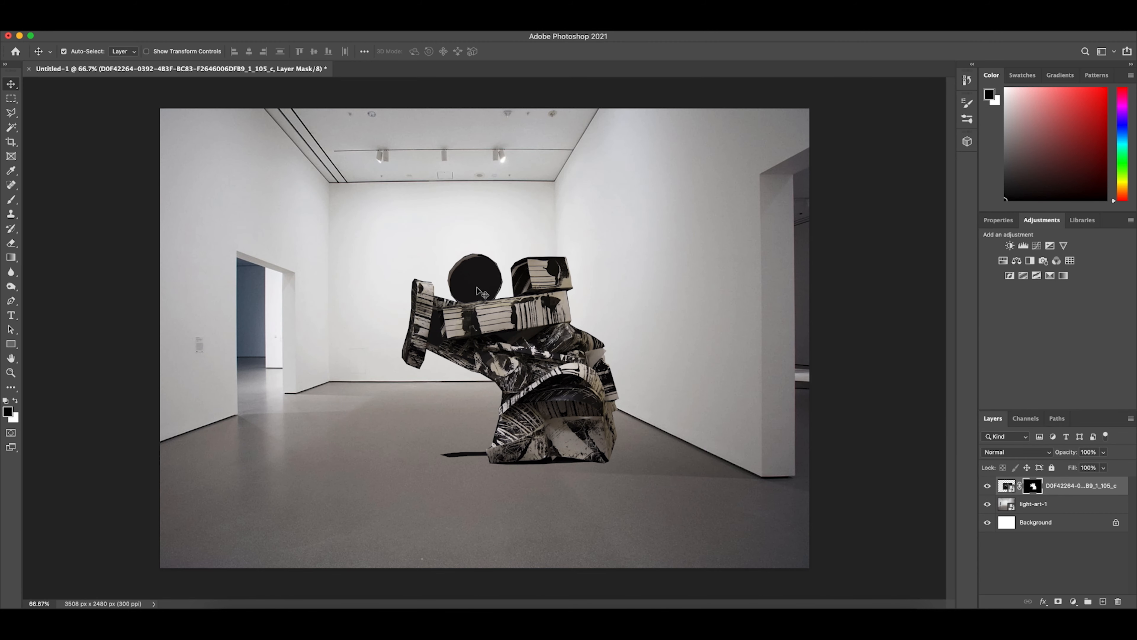
pyautogui.moveTo(568, 363)
pyautogui.mouseDown()
pyautogui.moveTo(550, 357)
pyautogui.moveTo(565, 377)
pyautogui.mouseUp()
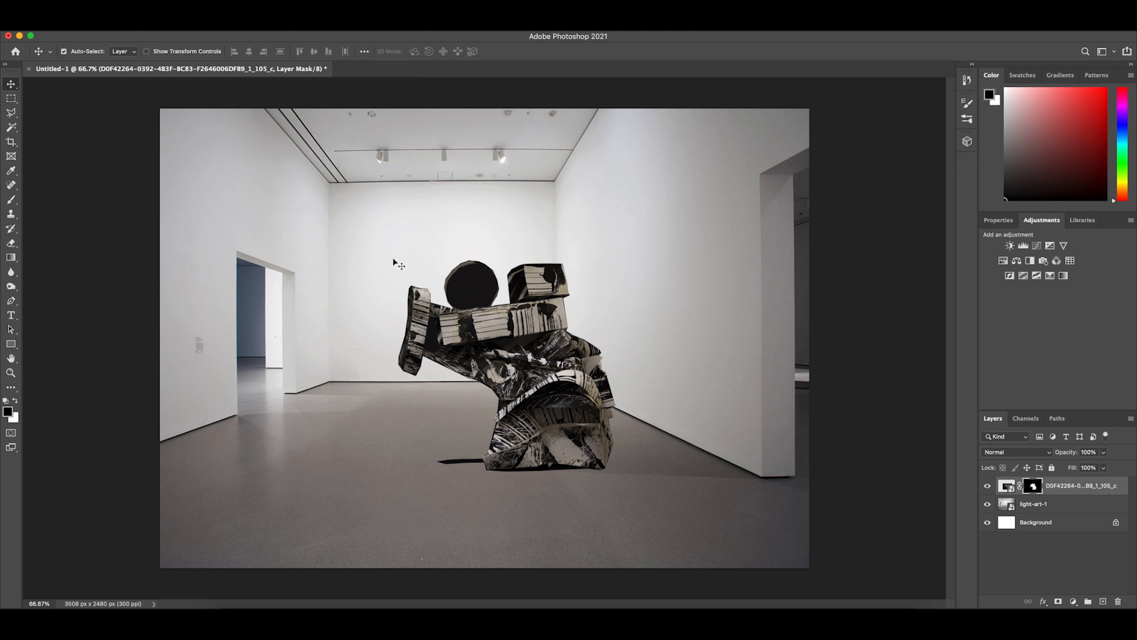
# Outline the black area inside the sculpture's ring with the Polygonal Lasso.
pyautogui.click(13, 114)
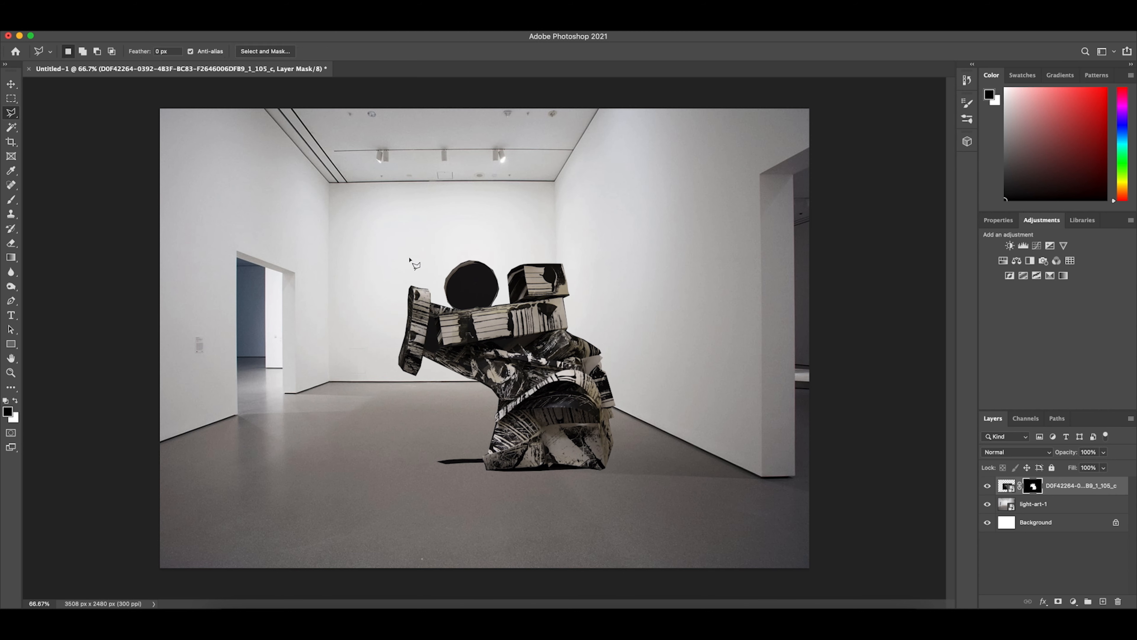
pyautogui.click(454, 275)
pyautogui.click(469, 266)
pyautogui.click(487, 267)
pyautogui.click(495, 278)
pyautogui.click(498, 287)
# Paint black on the layer mask inside the ring with the Brush at 85% opacity, raising it to 100% to clear the remainder.
pyautogui.click(12, 201)
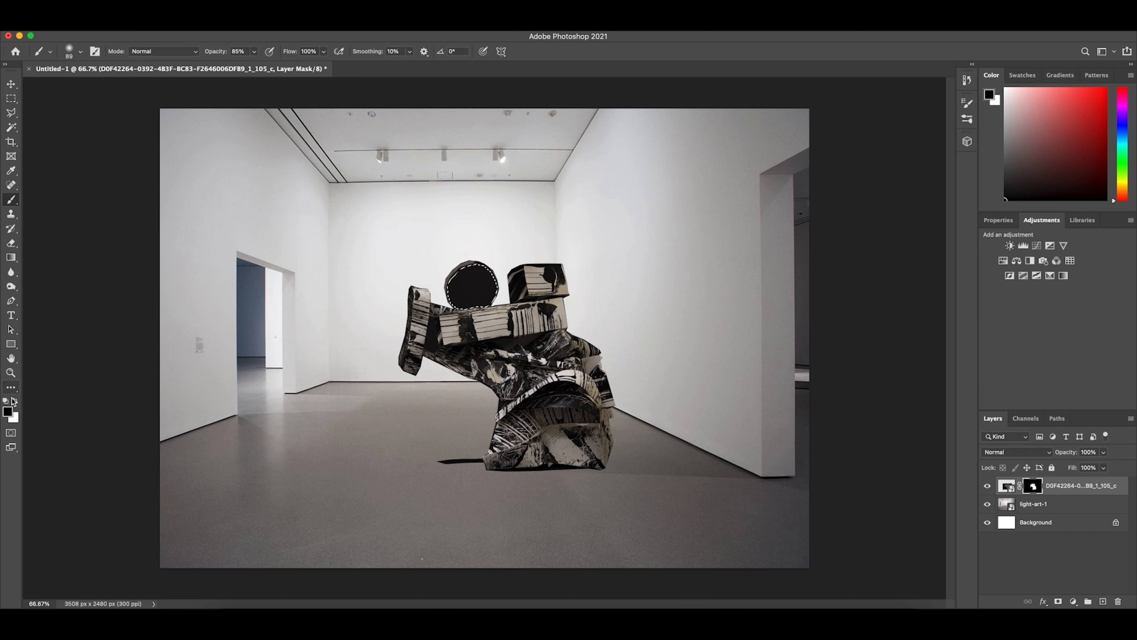
pyautogui.click(15, 402)
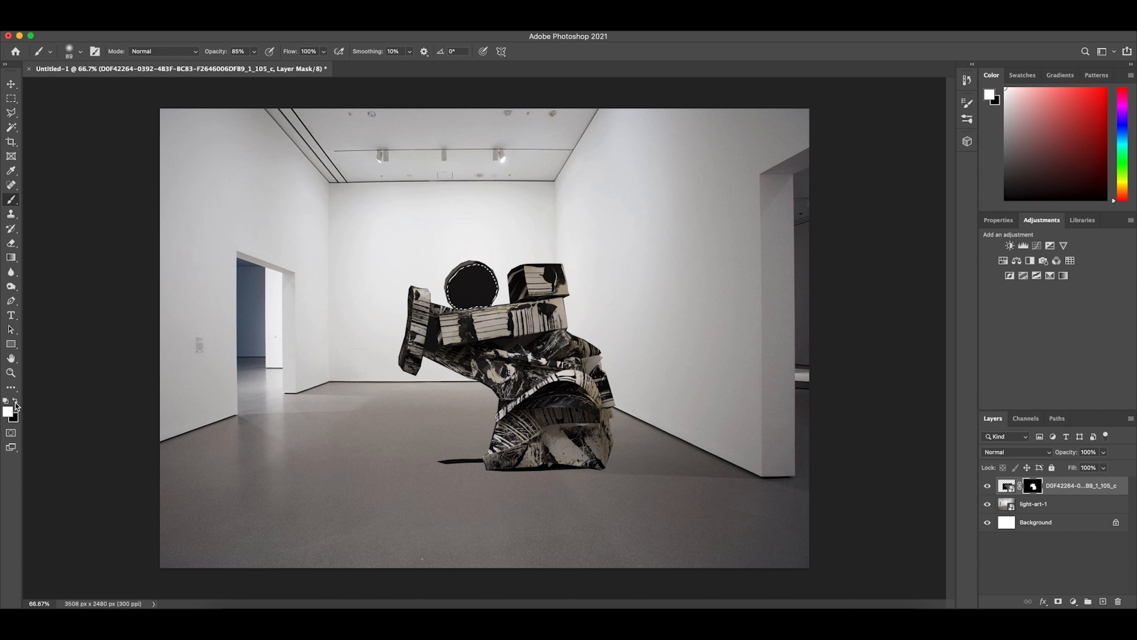
pyautogui.click(15, 402)
pyautogui.click(15, 402)
pyautogui.click(15, 402)
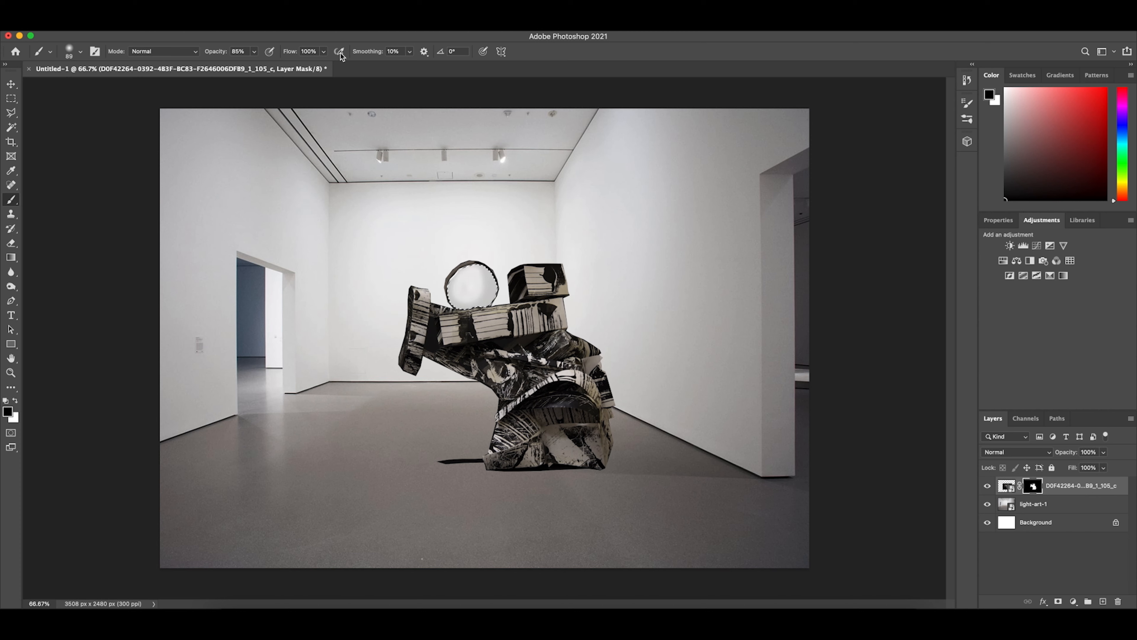
pyautogui.click(255, 51)
pyautogui.moveTo(262, 68); pyautogui.dragTo(270, 72)
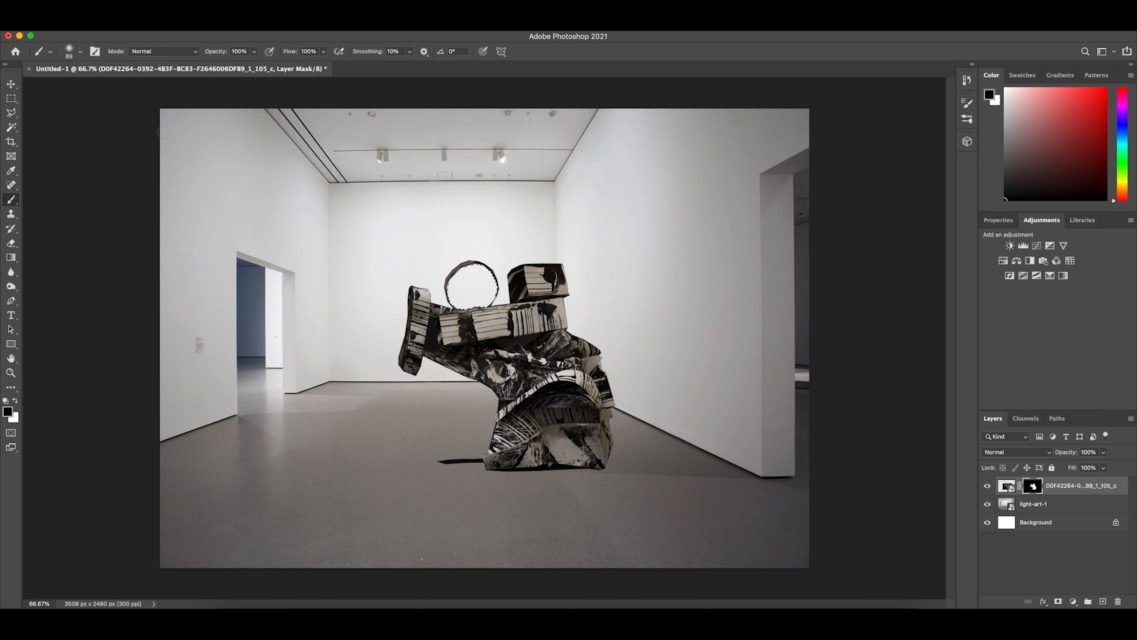
pyautogui.click(80, 51)
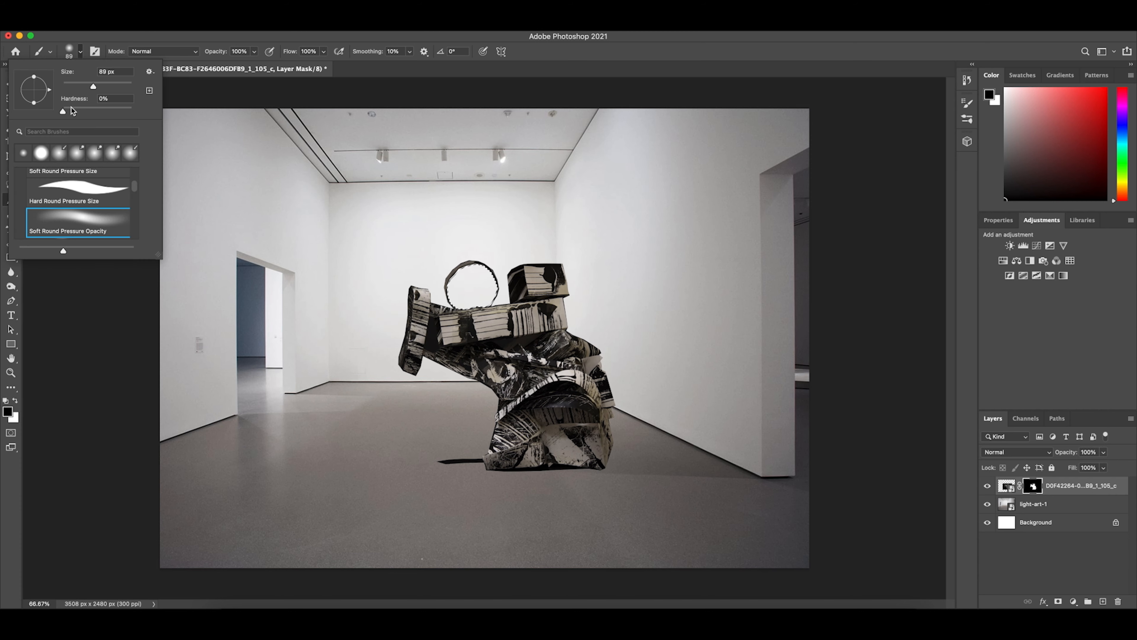
pyautogui.moveTo(136, 189)
pyautogui.mouseDown()
pyautogui.moveTo(137, 241)
pyautogui.moveTo(140, 170)
pyautogui.mouseUp()
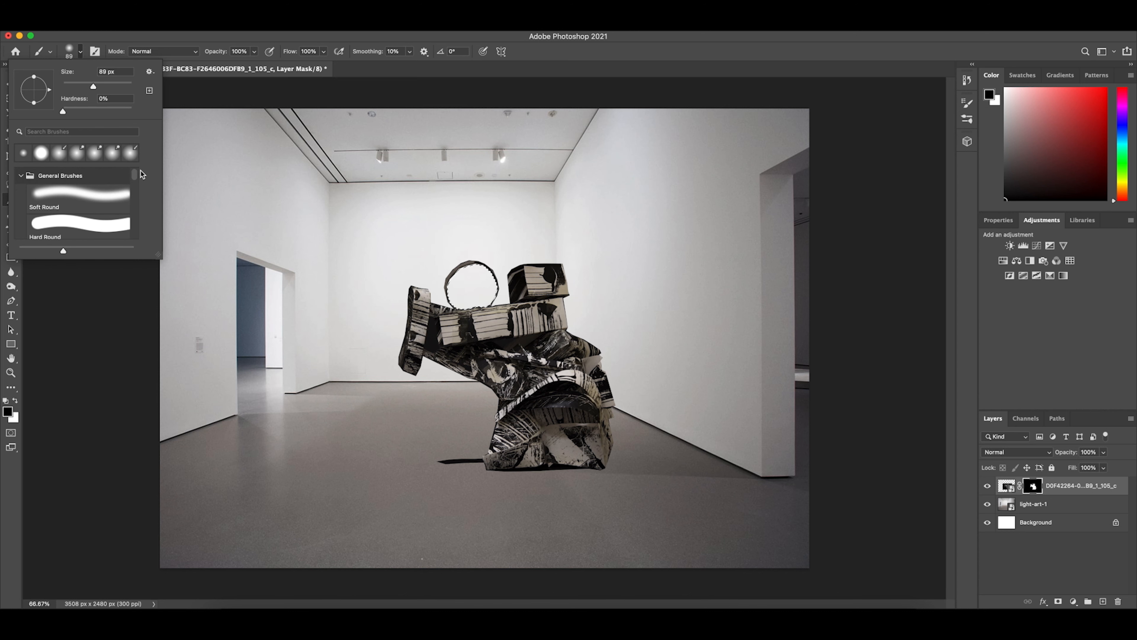
pyautogui.click(194, 96)
# Deselect the ring area and shift the sculpture slightly toward the doorway side and lower on the floor.
pyautogui.click(11, 84)
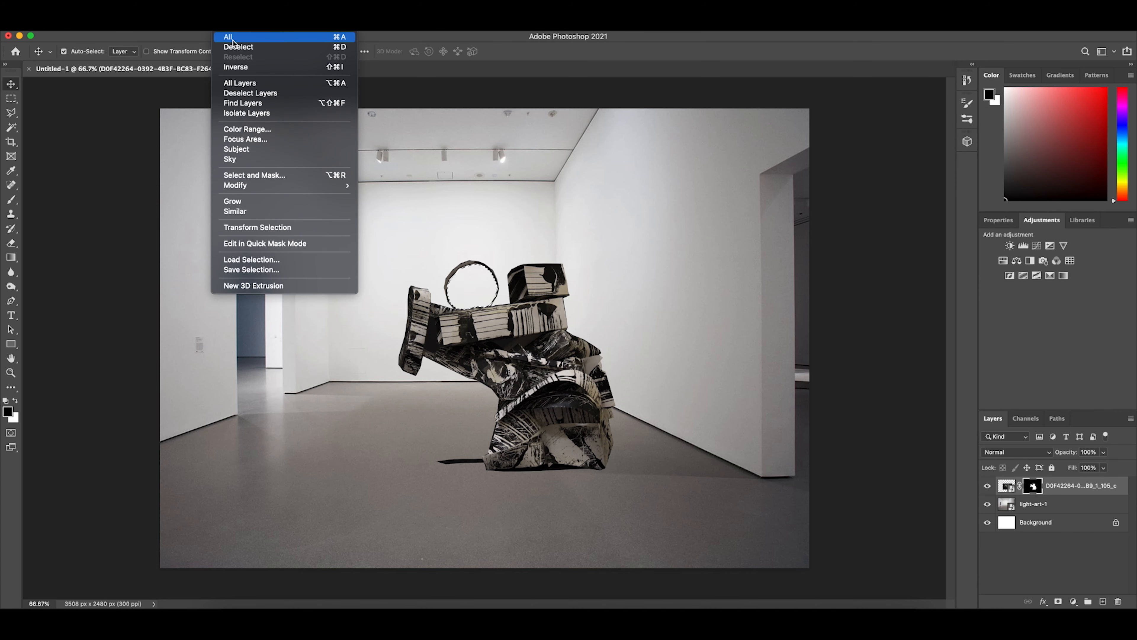
pyautogui.click(232, 47)
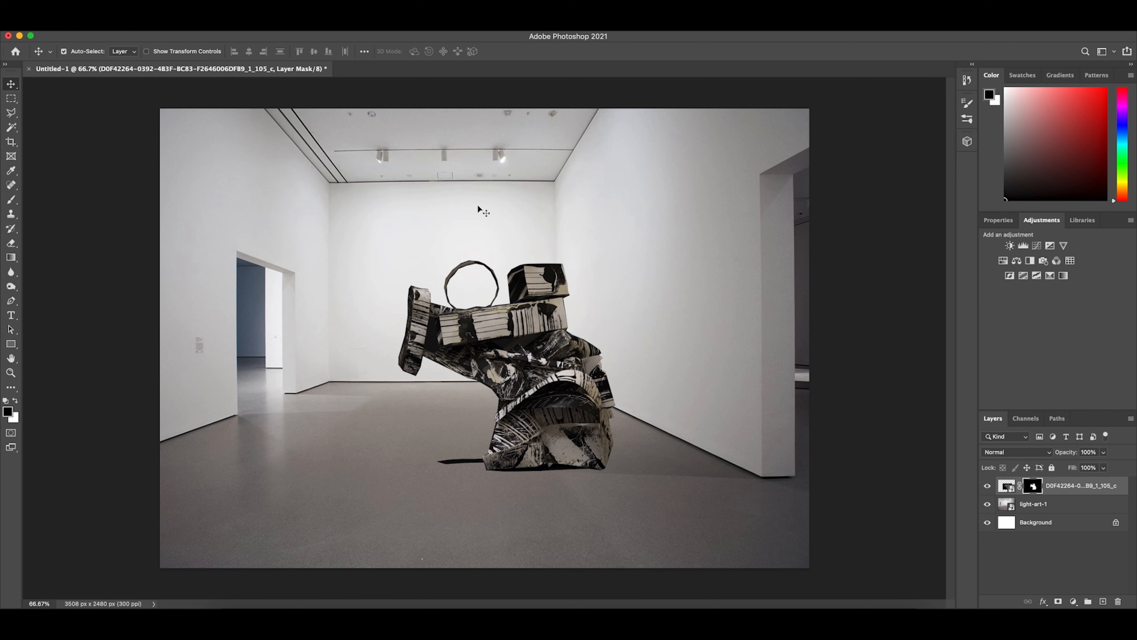
pyautogui.click(1005, 489)
pyautogui.moveTo(544, 350)
pyautogui.mouseDown()
pyautogui.moveTo(502, 389)
pyautogui.moveTo(477, 470)
pyautogui.moveTo(355, 445)
pyautogui.moveTo(307, 416)
pyautogui.moveTo(287, 379)
pyautogui.moveTo(399, 381)
pyautogui.moveTo(319, 359)
pyautogui.moveTo(490, 342)
pyautogui.moveTo(530, 352)
pyautogui.mouseUp()
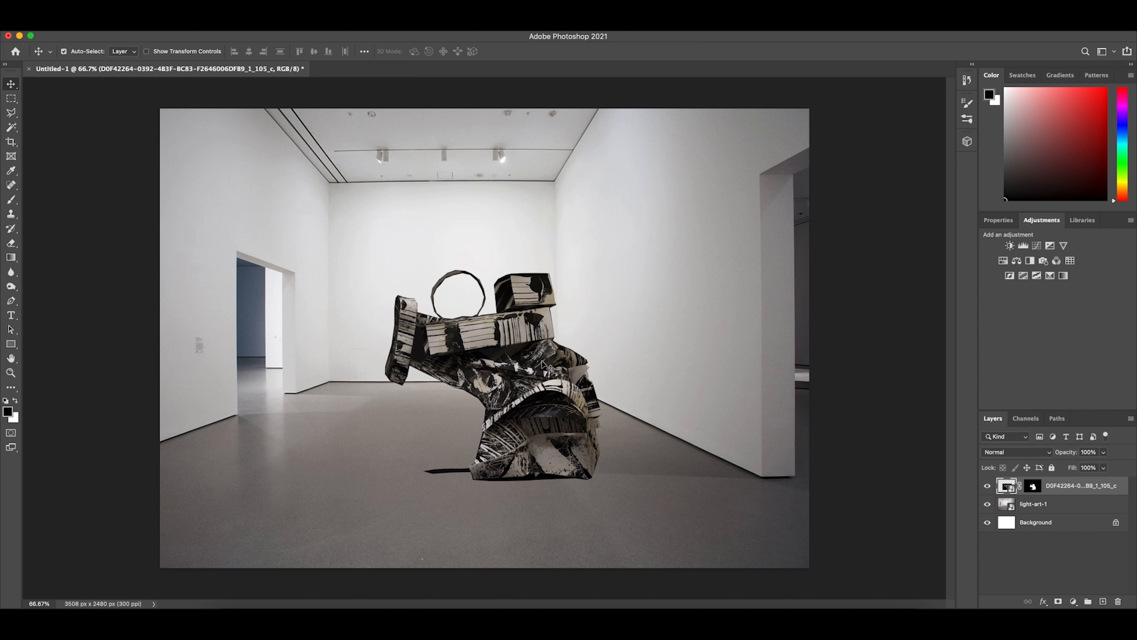
pyautogui.click(144, 31)
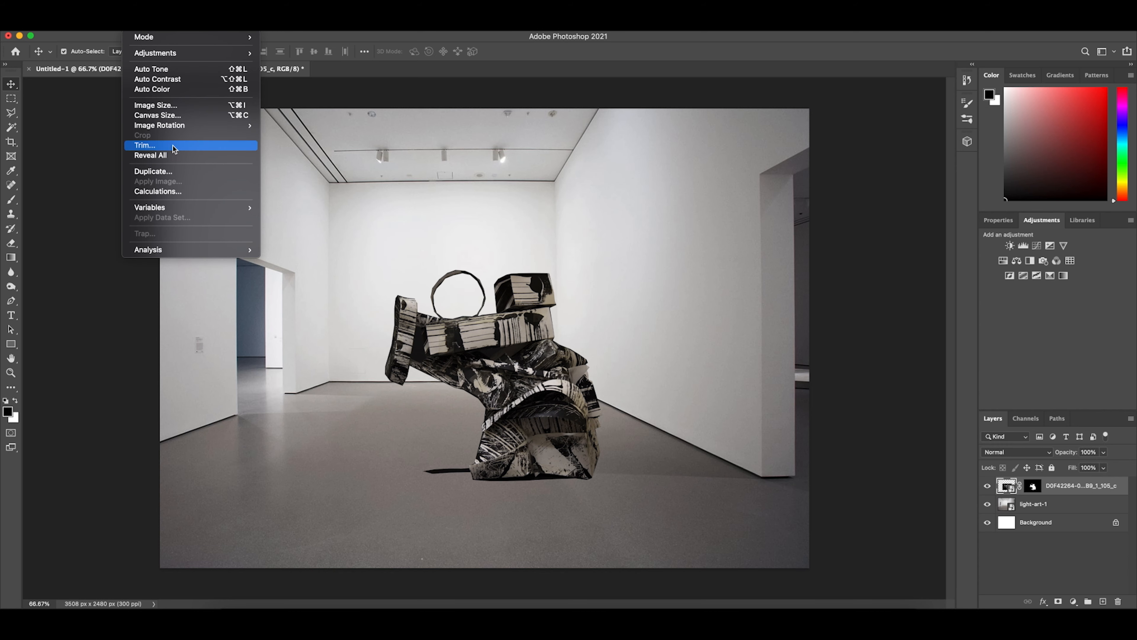
pyautogui.moveTo(114, 27)
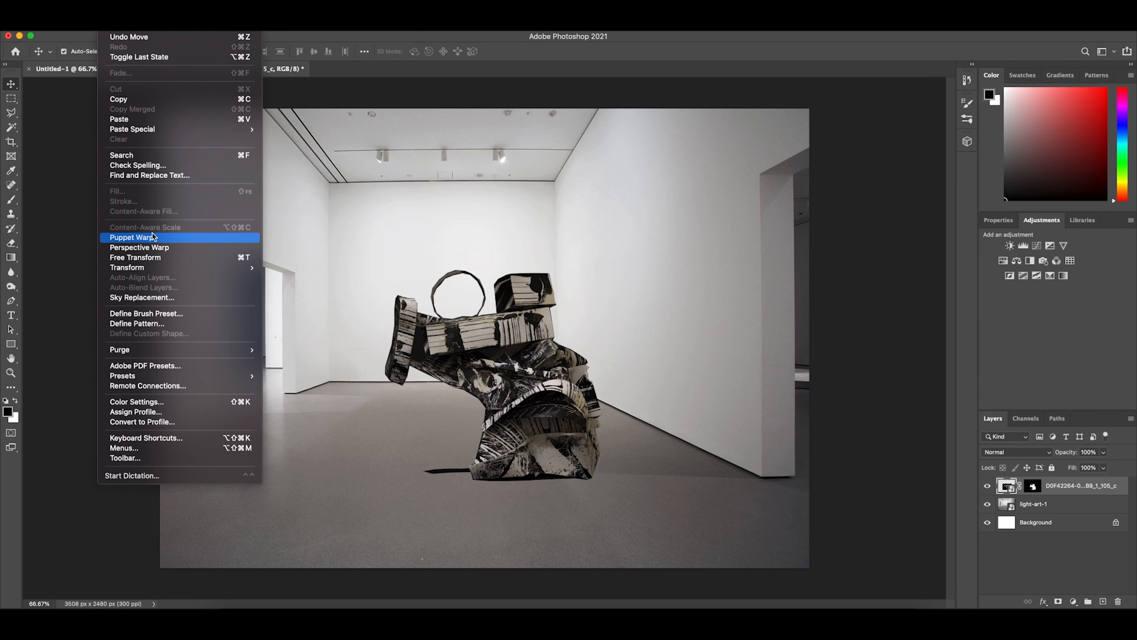
pyautogui.moveTo(160, 267)
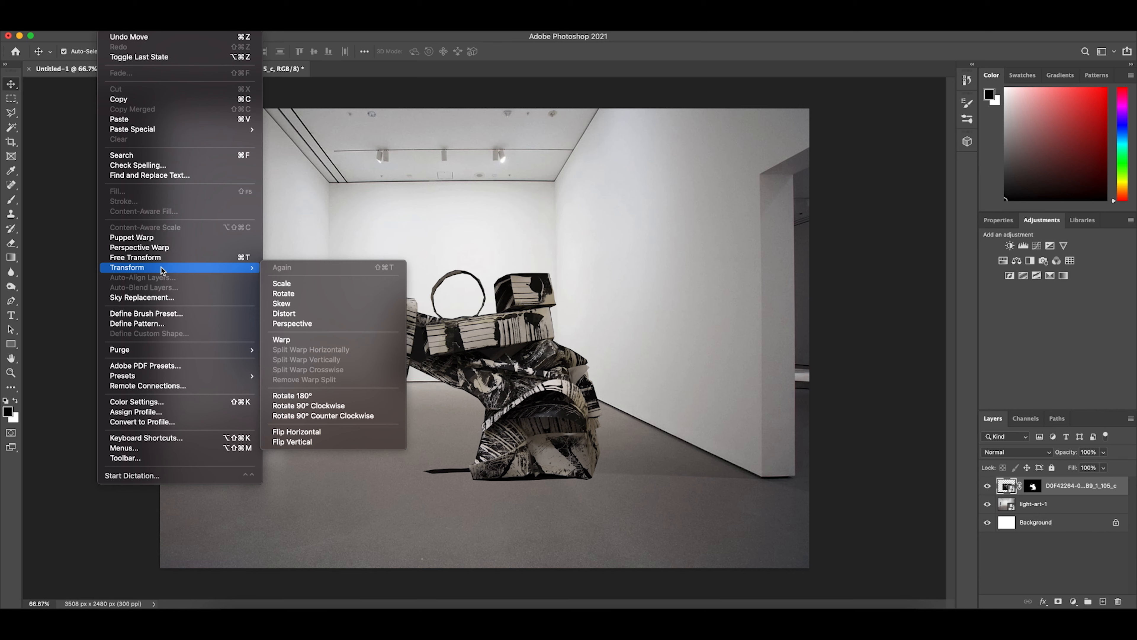
pyautogui.click(341, 229)
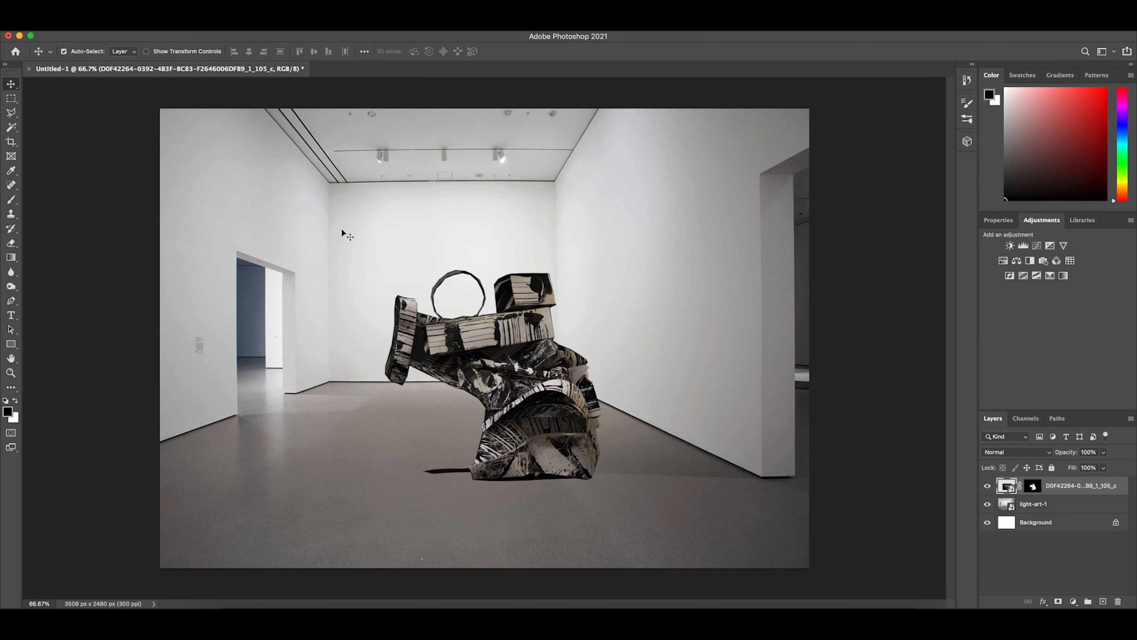
pyautogui.click(343, 229)
# Scale the sculpture down to 94.14% with Free Transform and shift it slightly up the floor toward the doorway side.
pyautogui.press('super+t')
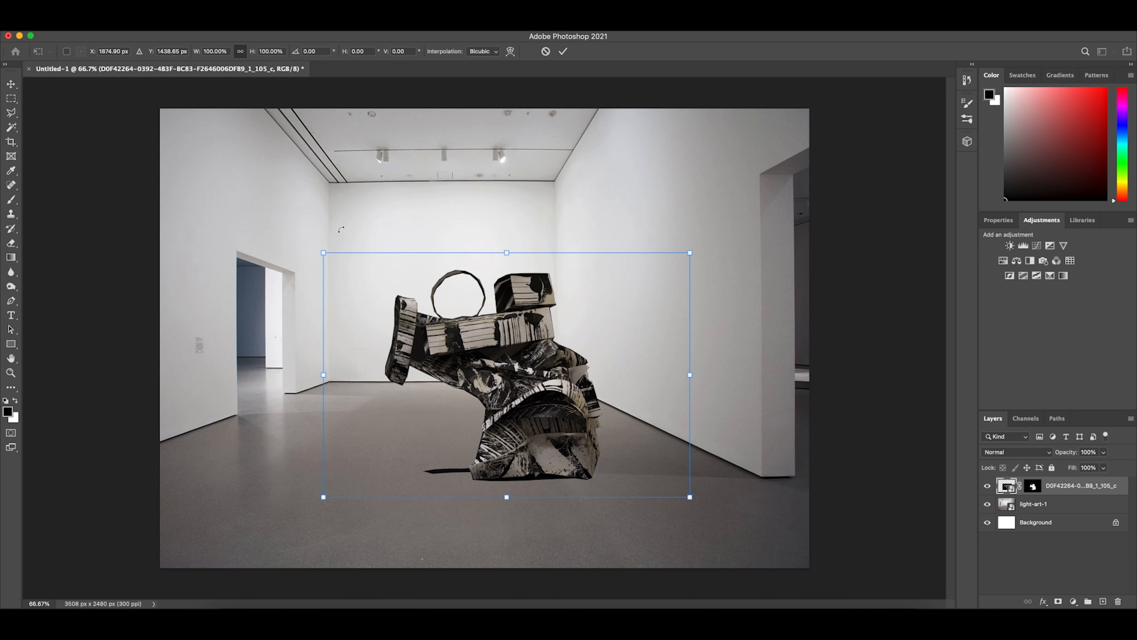
pyautogui.moveTo(318, 251); pyautogui.dragTo(329, 263)
pyautogui.moveTo(525, 372); pyautogui.dragTo(506, 356)
# Narrow the sculpture's upper edge with a Perspective transform, horizontal skew 3.57, apply it and nudge the sculpture slightly toward the back wall.
pyautogui.rightClick(506, 356)
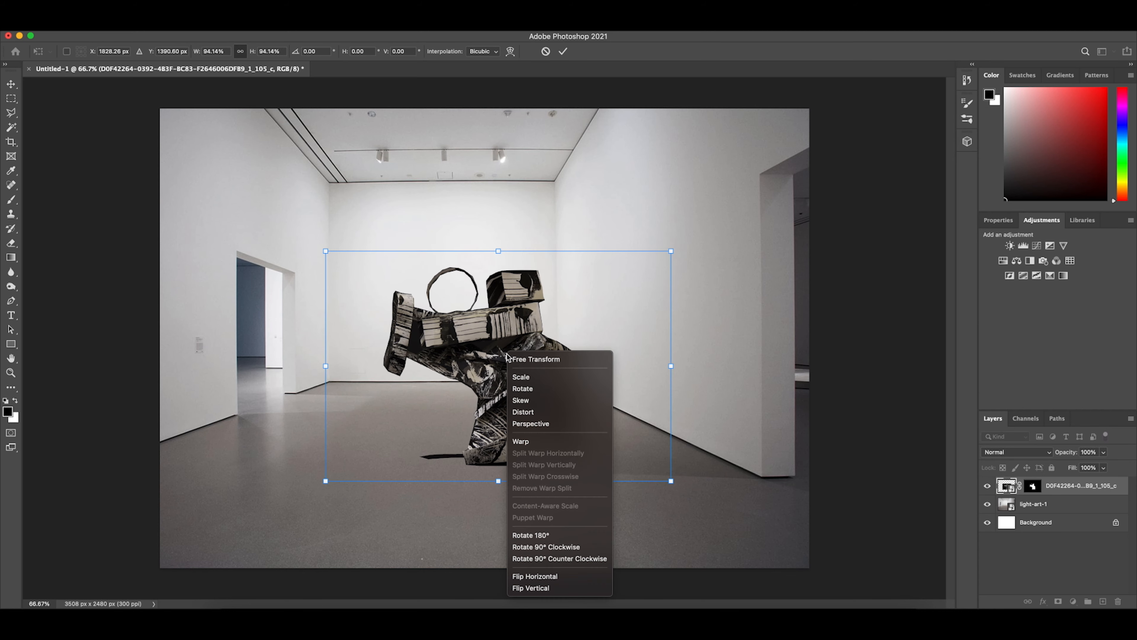
pyautogui.click(554, 423)
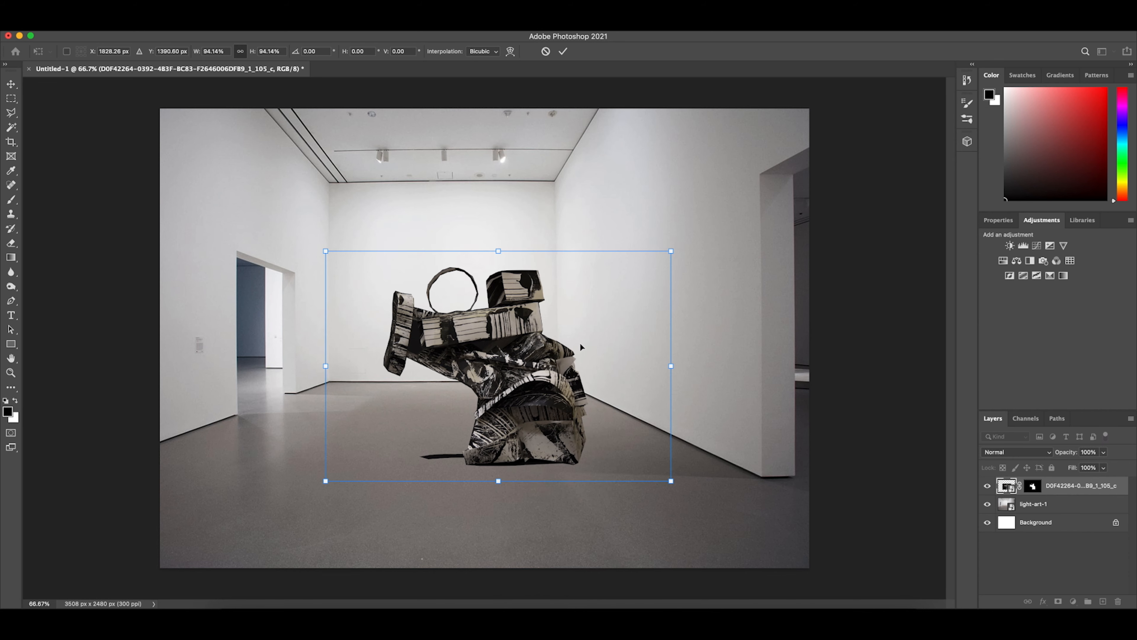
pyautogui.moveTo(673, 256)
pyautogui.mouseDown()
pyautogui.moveTo(638, 264)
pyautogui.moveTo(670, 267)
pyautogui.moveTo(656, 268)
pyautogui.mouseUp()
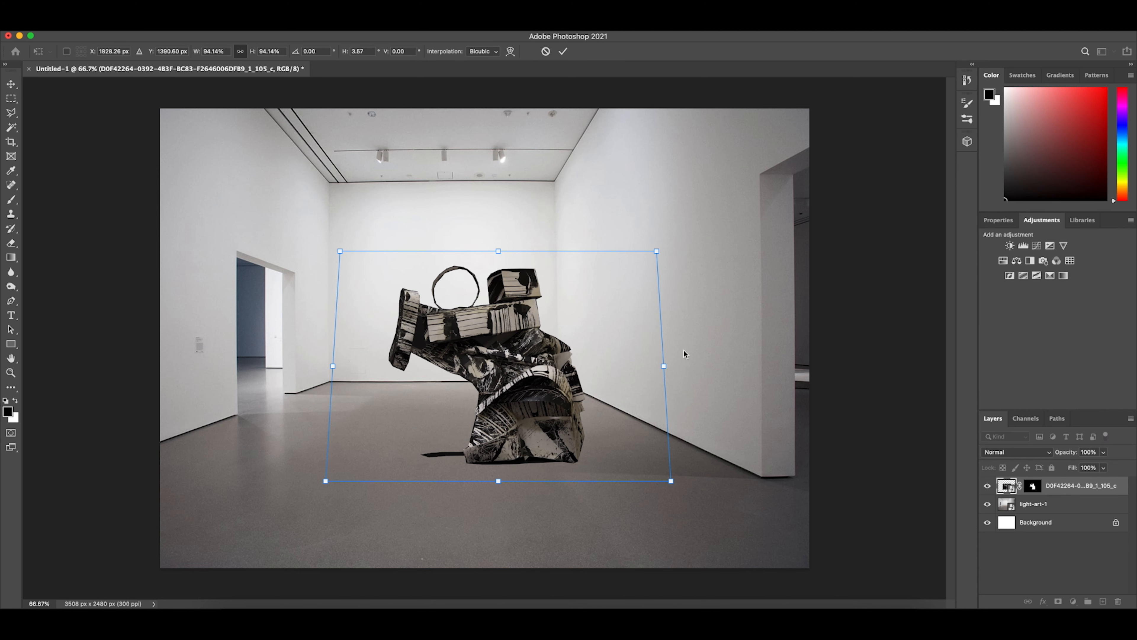
pyautogui.rightClick(501, 356)
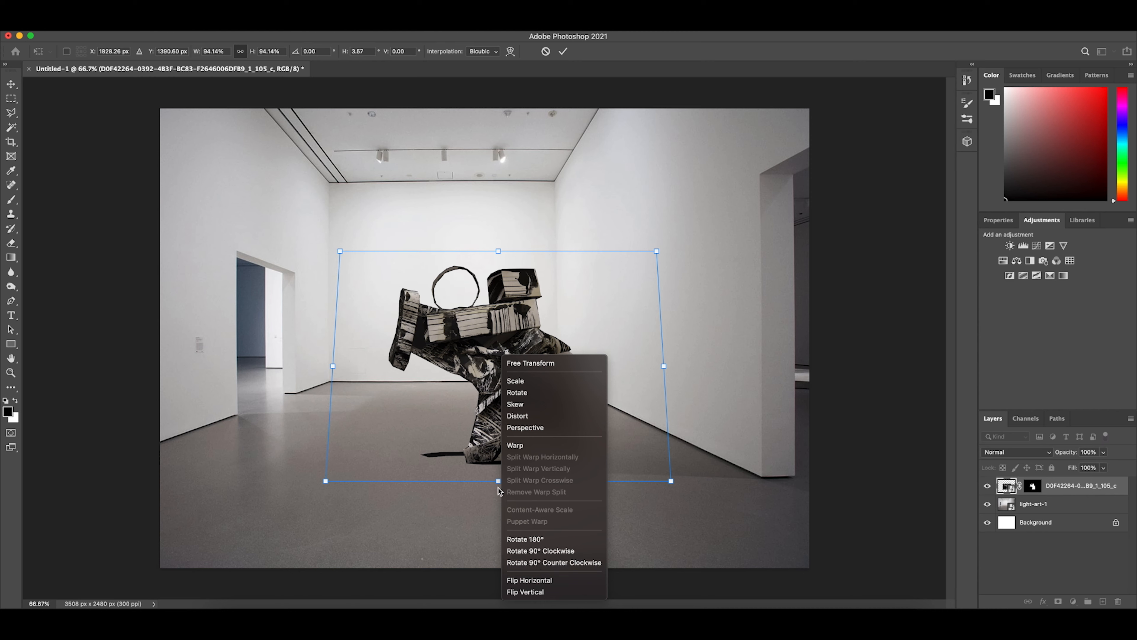
pyautogui.click(483, 417)
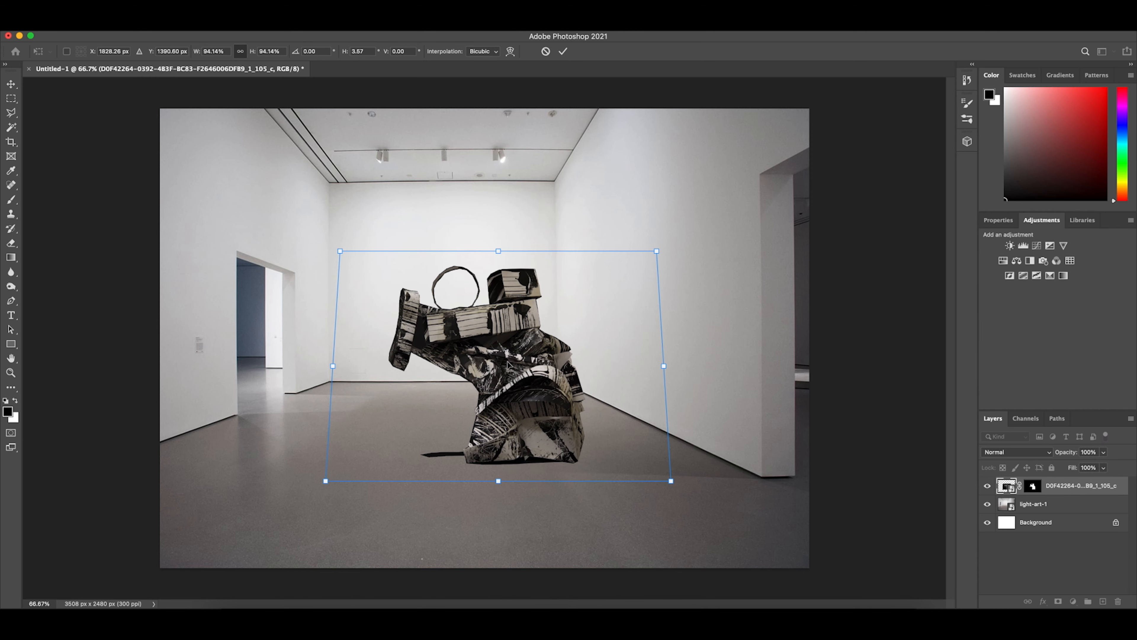
pyautogui.press('Return')
pyautogui.moveTo(509, 365)
pyautogui.mouseDown()
pyautogui.moveTo(506, 351)
pyautogui.moveTo(515, 361)
pyautogui.mouseUp()
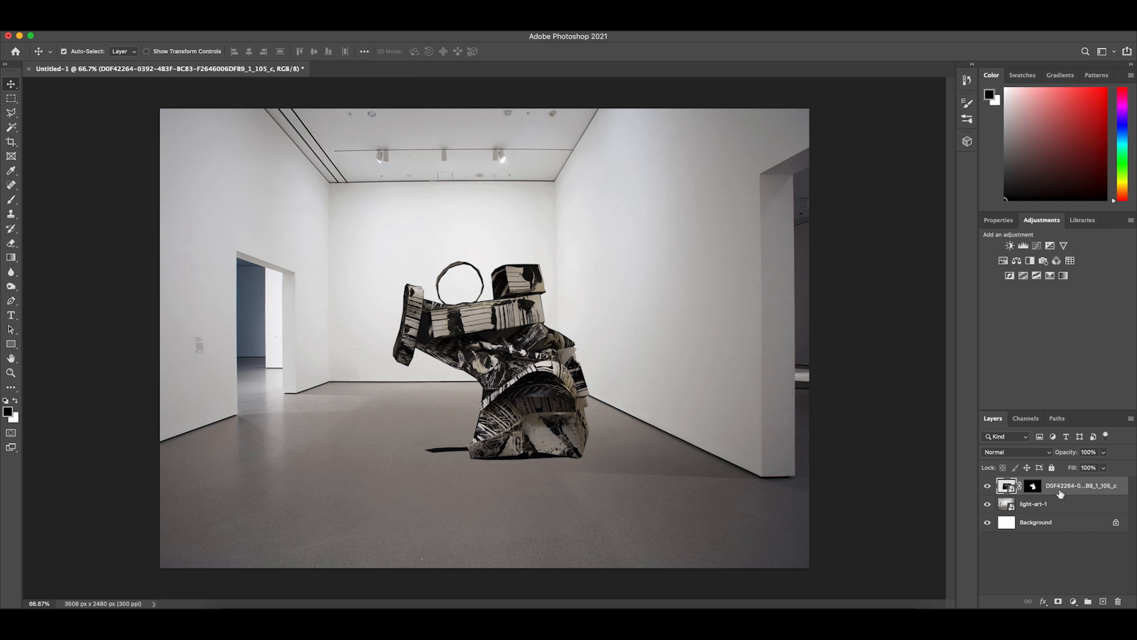
# Load the sculpture's layer mask as a selection.
pyautogui.click(1033, 488)
pyautogui.rightClick(1033, 488)
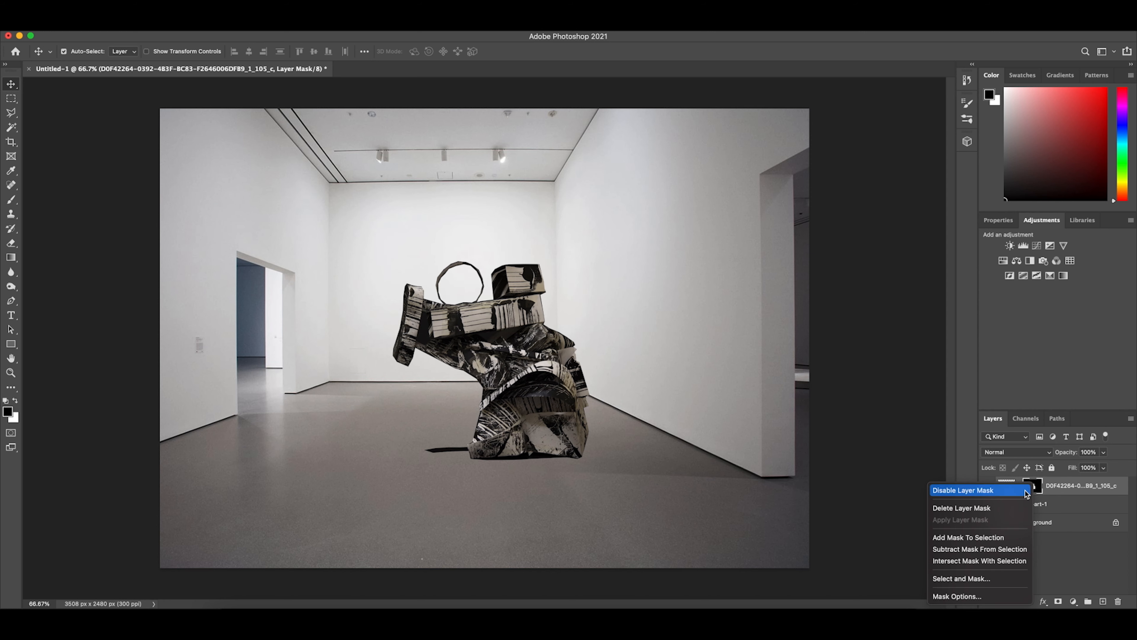
pyautogui.click(1008, 552)
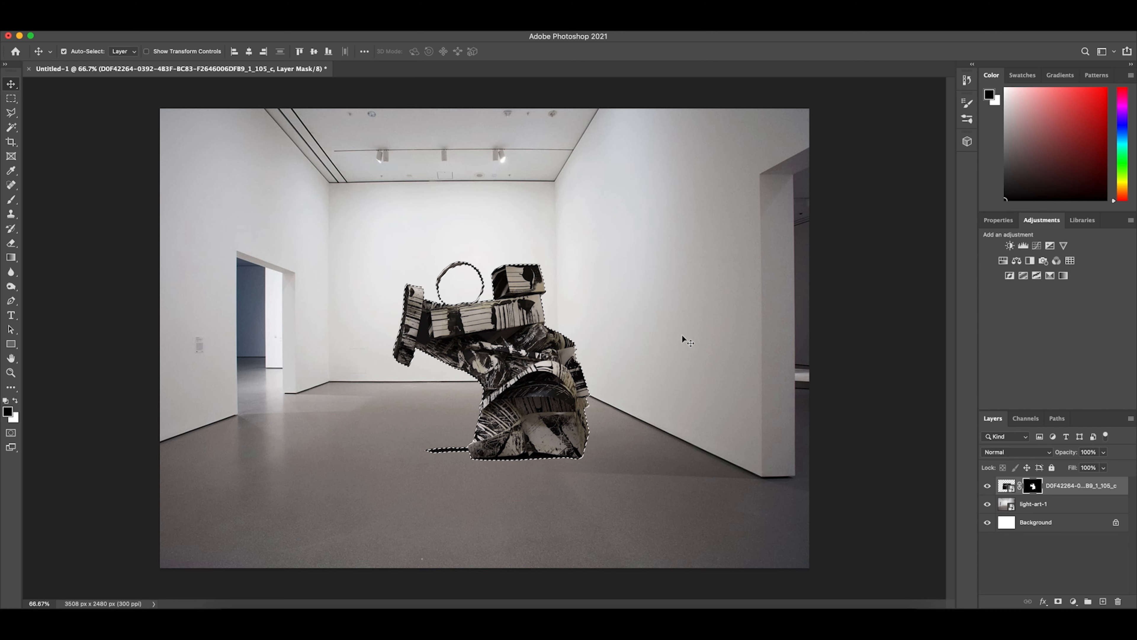
# Add a Brightness/Contrast adjustment limited to the selected sculpture and set its contrast to 66.
pyautogui.click(1011, 220)
pyautogui.click(1042, 220)
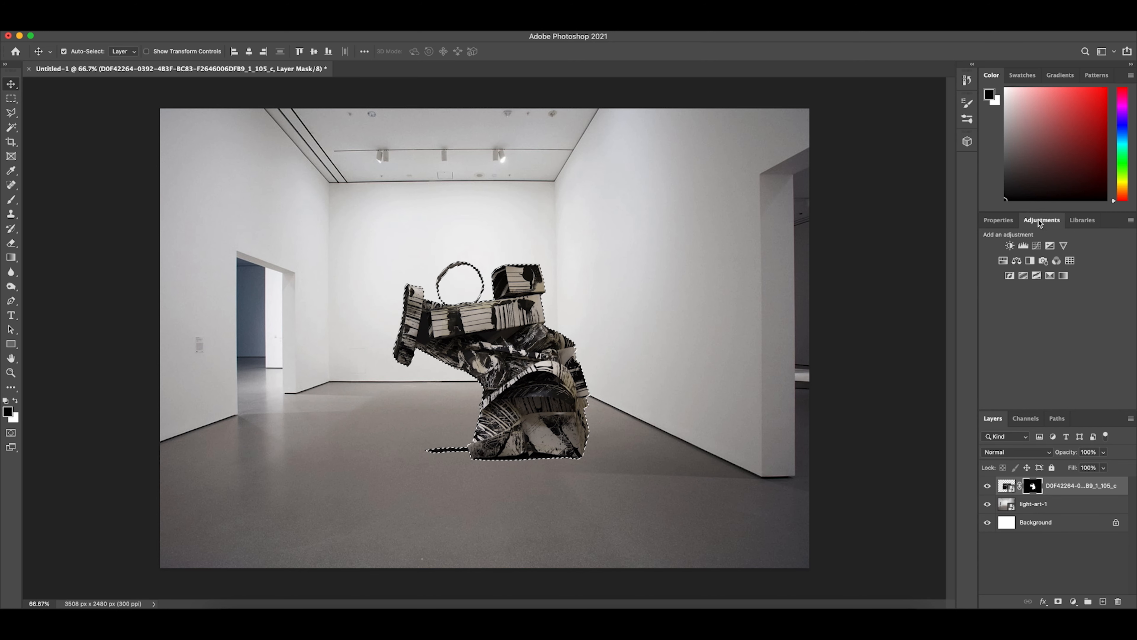
pyautogui.click(1009, 246)
pyautogui.moveTo(1054, 311)
pyautogui.mouseDown()
pyautogui.moveTo(1073, 311)
pyautogui.moveTo(1043, 311)
pyautogui.moveTo(1098, 312)
pyautogui.mouseUp()
# Try a Black & White adjustment on the whole image and undo it.
pyautogui.click(1045, 224)
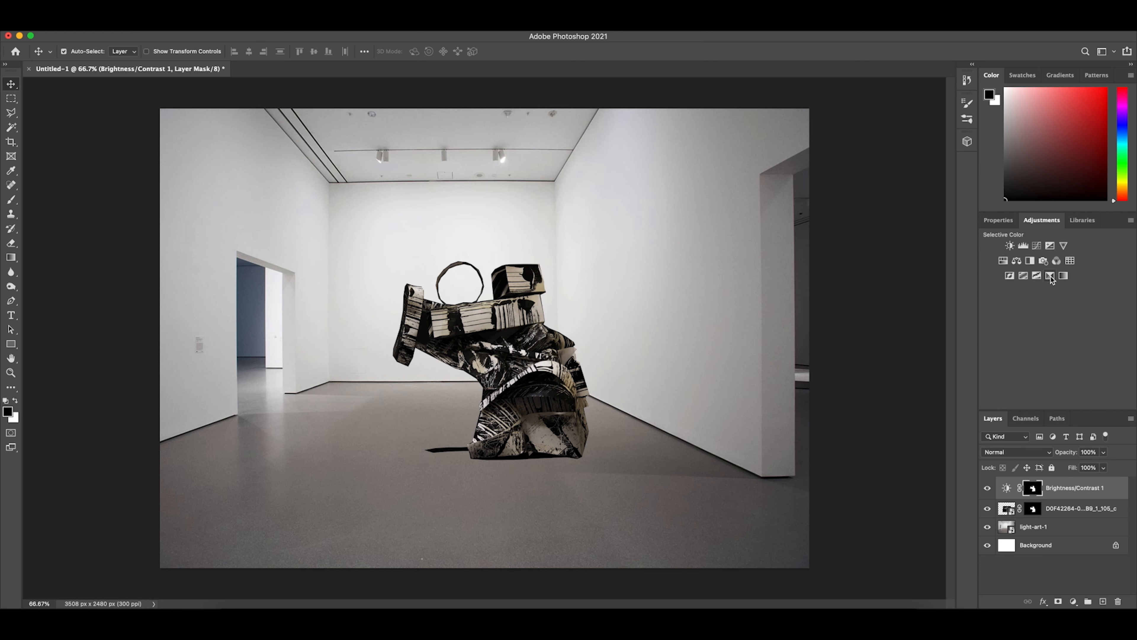
pyautogui.click(1034, 262)
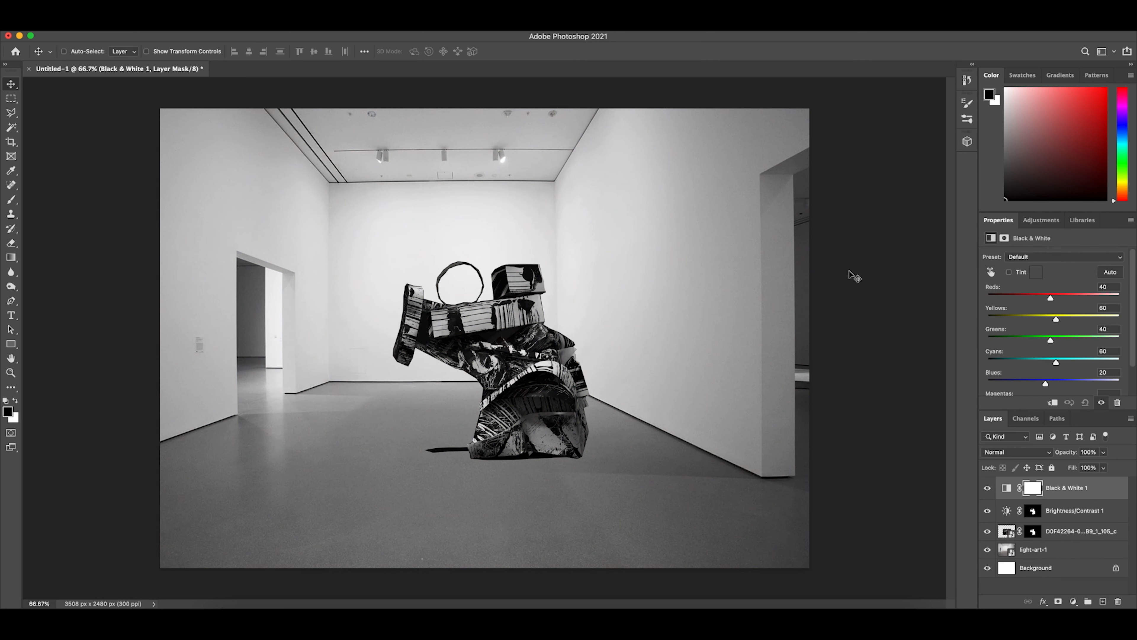
pyautogui.press('super+z')
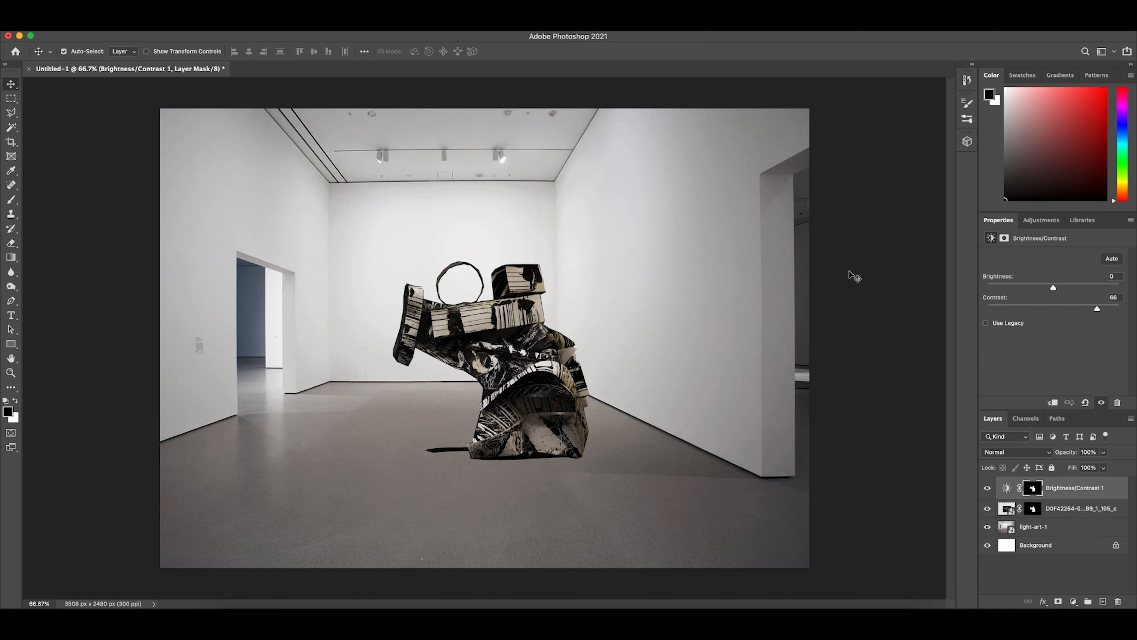
# Load the sculpture's layer mask as a selection and add a default Black & White adjustment limited to it.
pyautogui.rightClick(1032, 511)
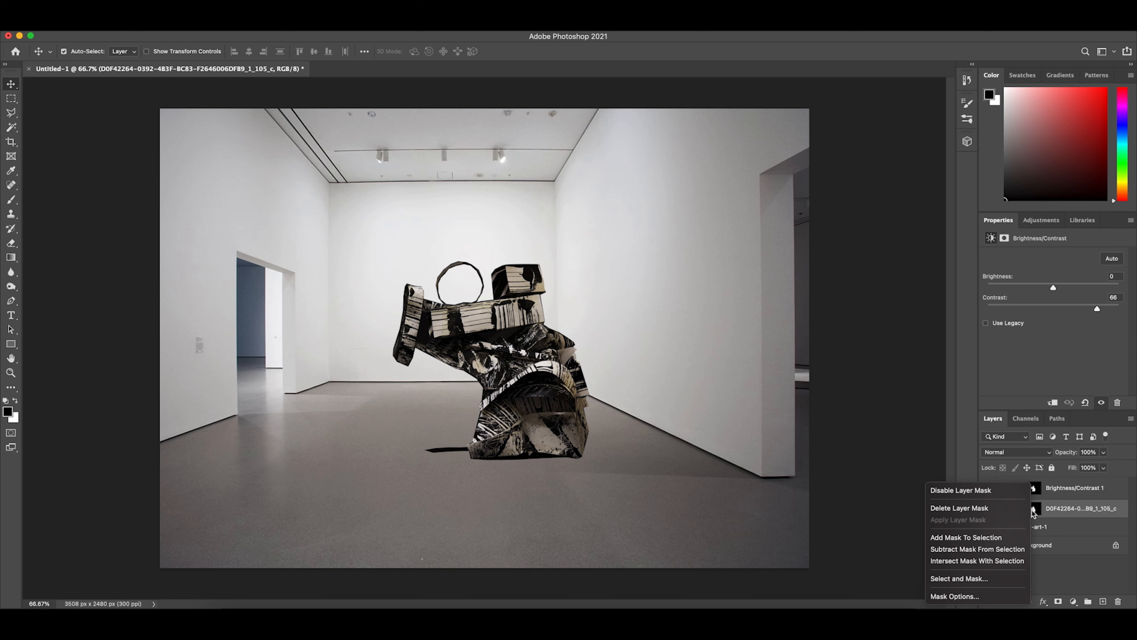
pyautogui.click(1000, 561)
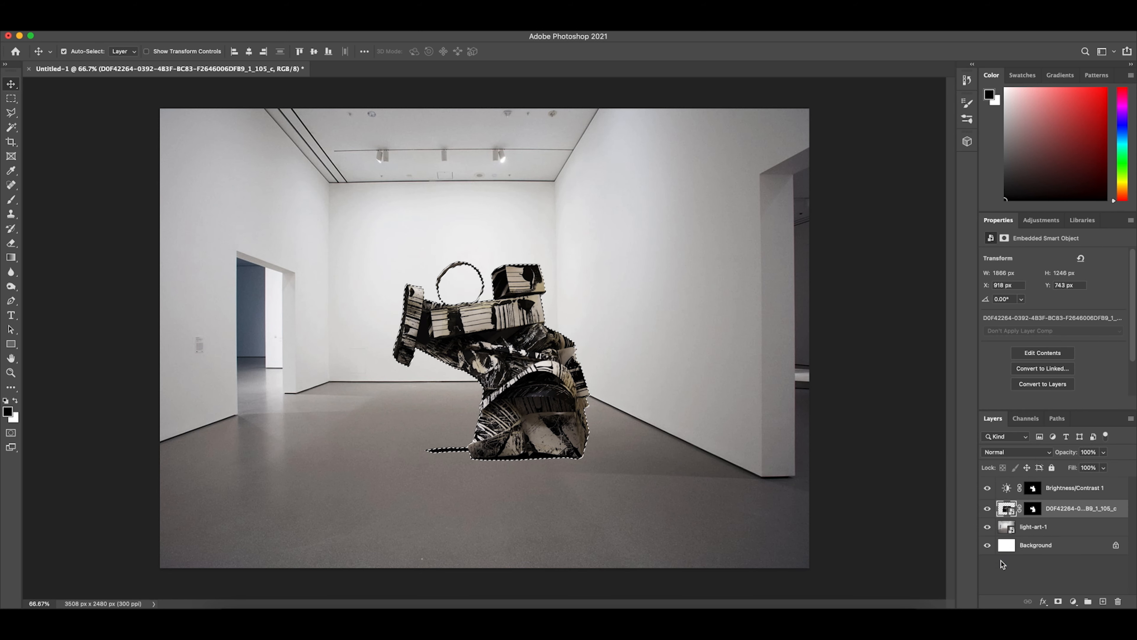
pyautogui.click(1045, 221)
pyautogui.click(1030, 261)
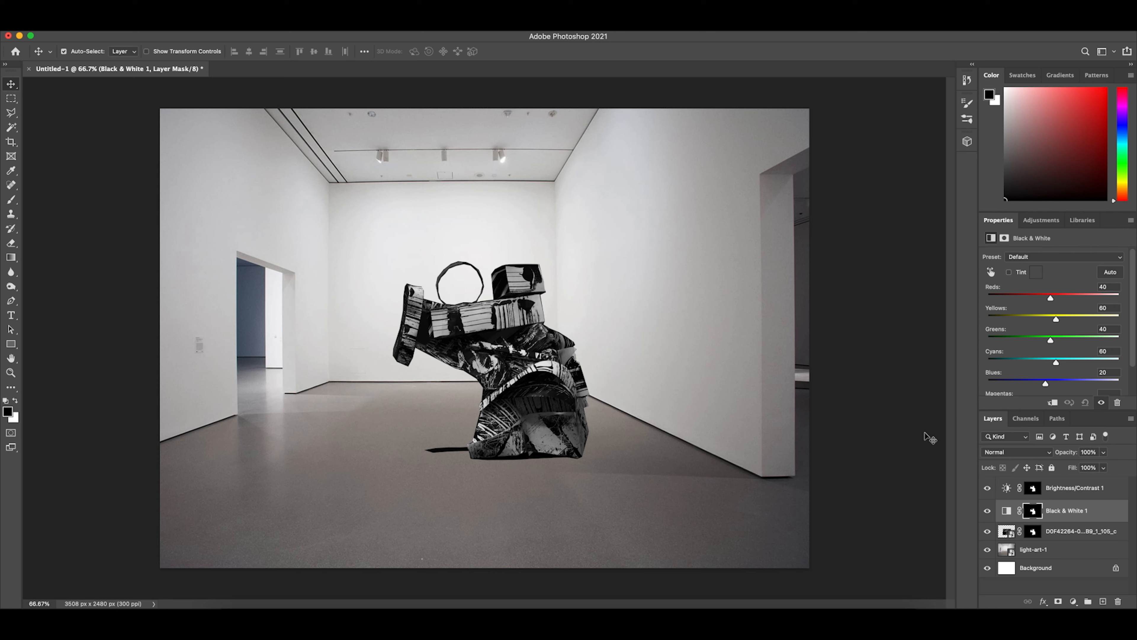
# Merge the Brightness/Contrast, Black & White and sculpture layers into one layer.
pyautogui.click(1064, 491)
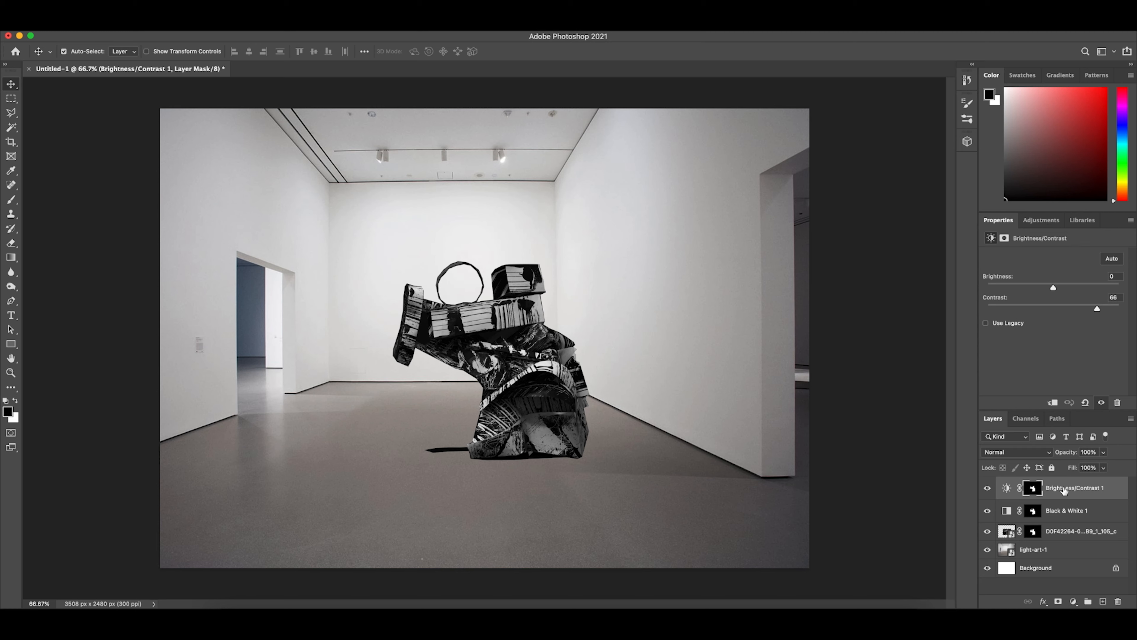
pyautogui.keyDown('shift'); pyautogui.click(1080, 515); pyautogui.keyUp('shift')
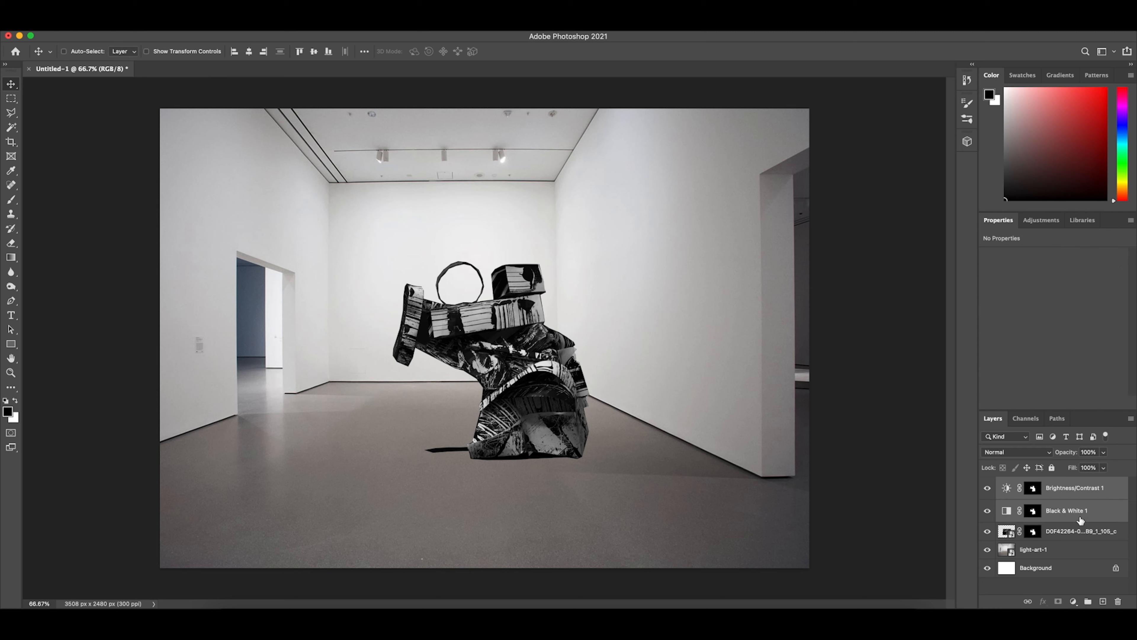
pyautogui.keyDown('super'); pyautogui.click(1080, 532); pyautogui.keyUp('super')
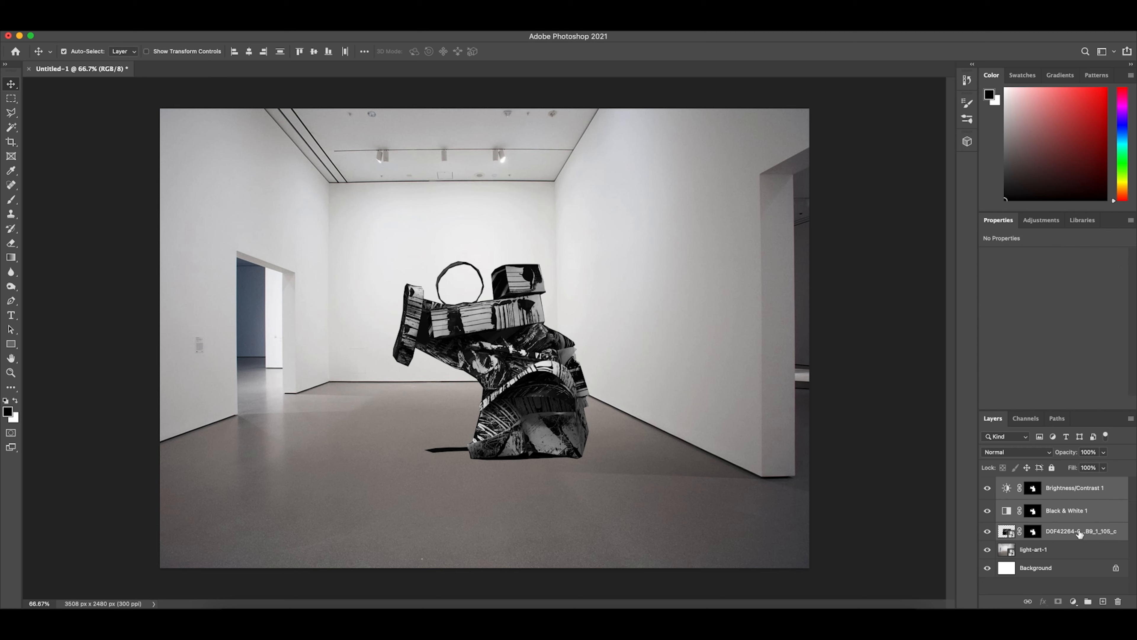
pyautogui.rightClick(1061, 493)
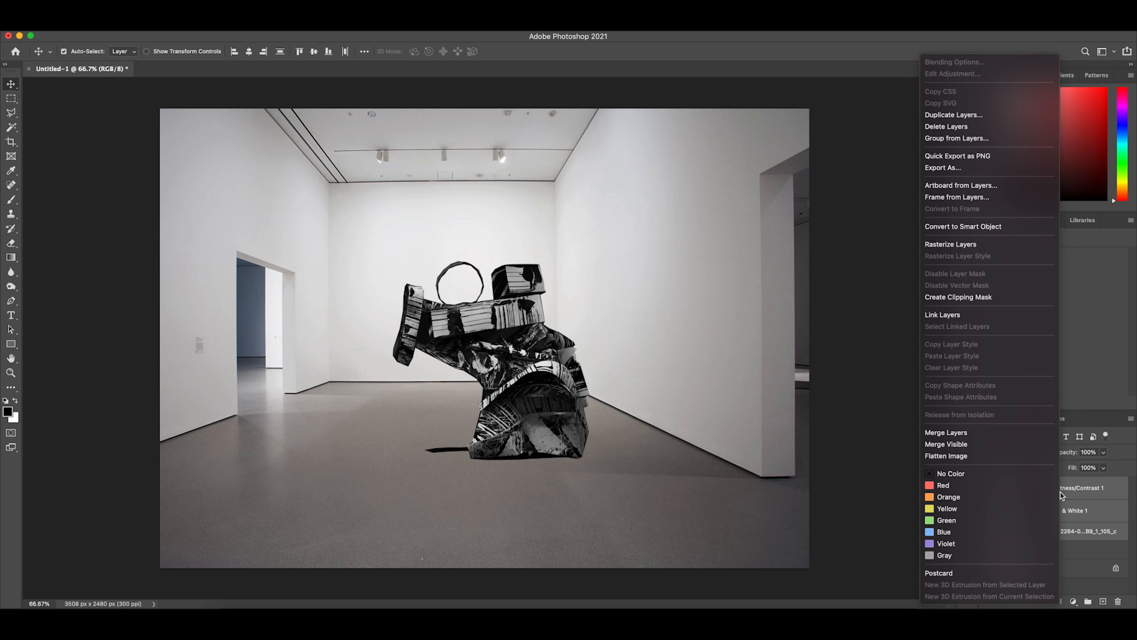
pyautogui.click(962, 434)
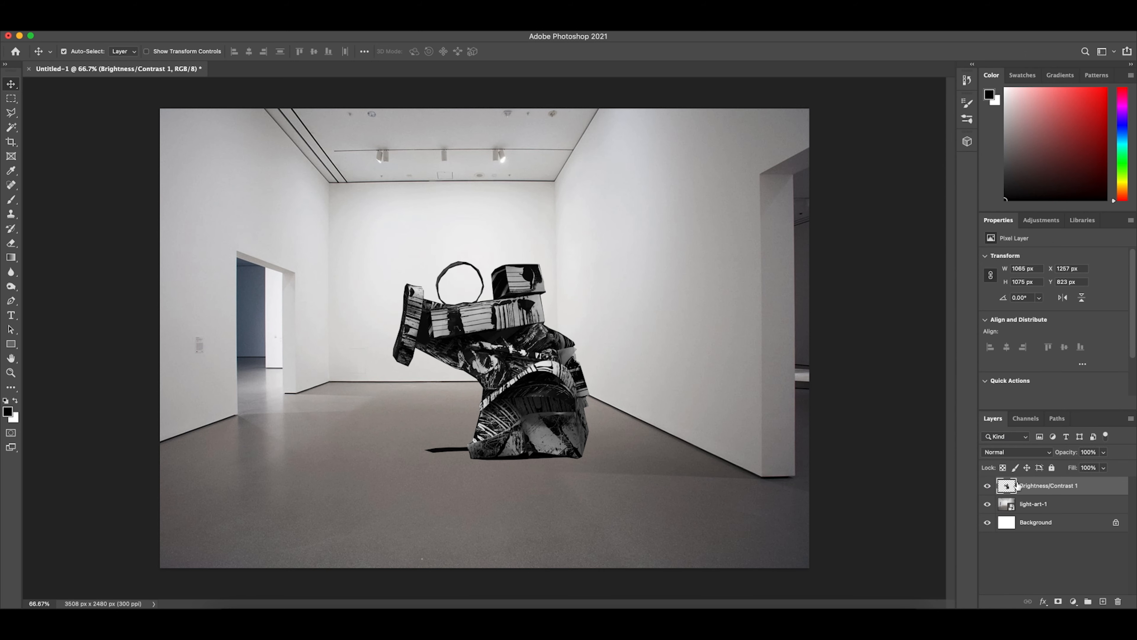
# Move the merged sculpture to about X 1345 px, Y 841 px and select its pixels.
pyautogui.moveTo(555, 378)
pyautogui.mouseDown()
pyautogui.moveTo(582, 390)
pyautogui.moveTo(571, 382)
pyautogui.mouseUp()
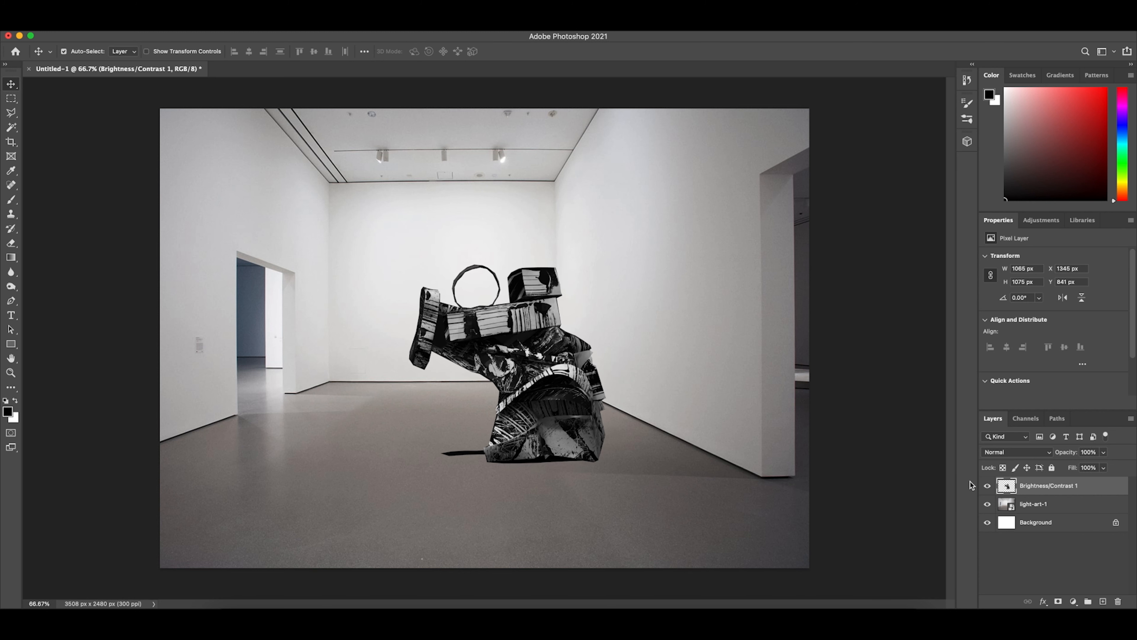
pyautogui.rightClick(1005, 489)
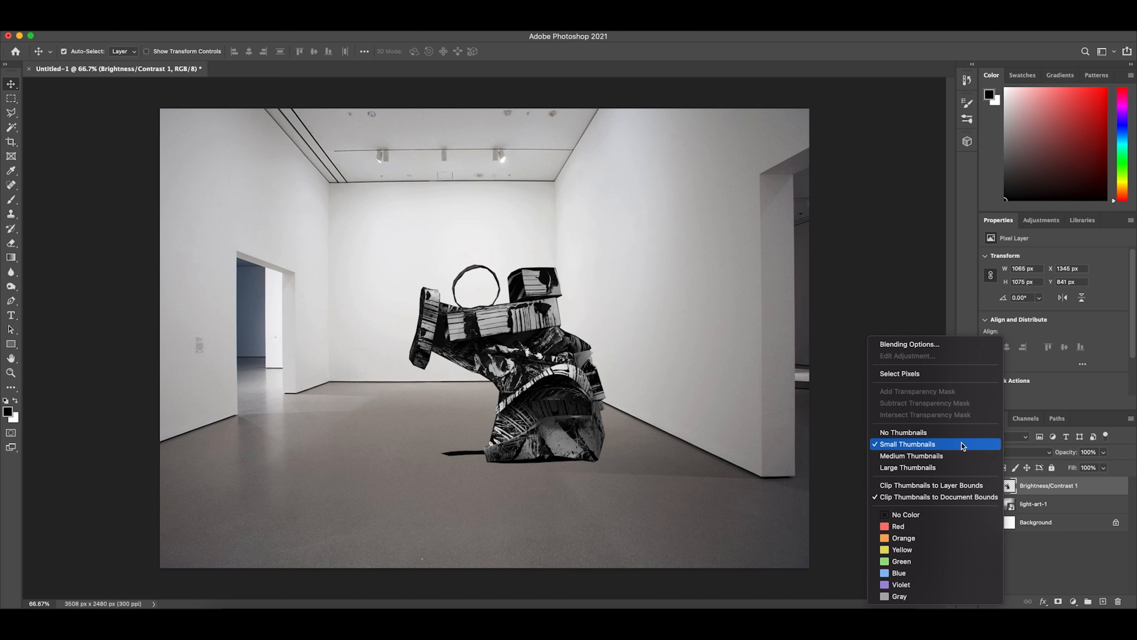
pyautogui.click(906, 375)
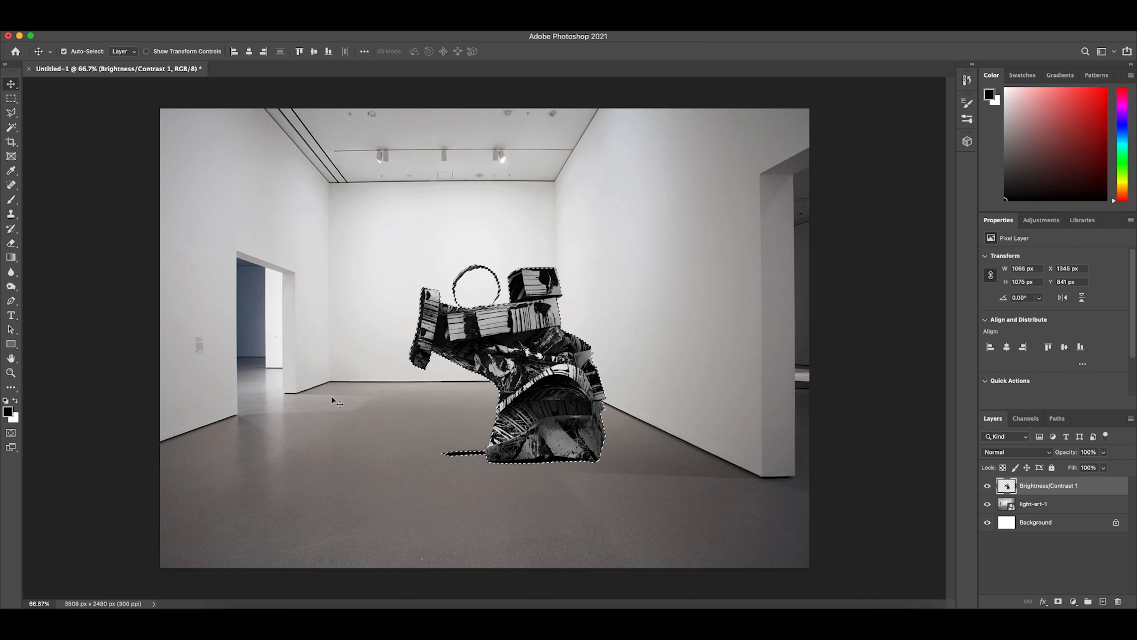
# Brighten the sculpture's light areas using the Dodge tool with a 67 px soft brush, Highlights range and 86% exposure.
pyautogui.click(11, 286)
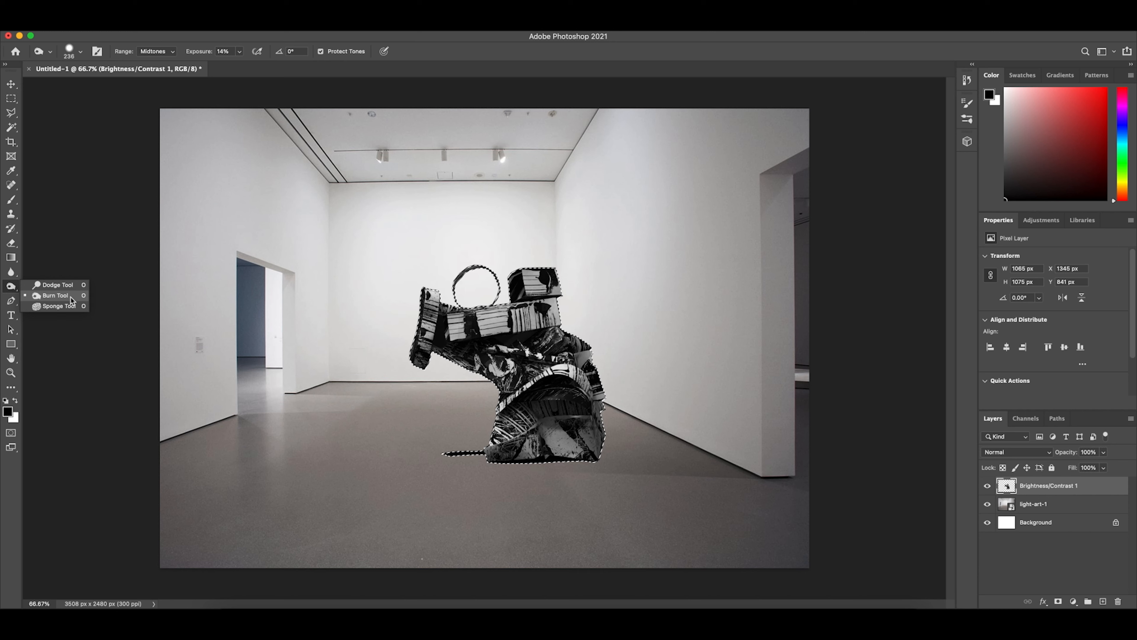
pyautogui.click(67, 285)
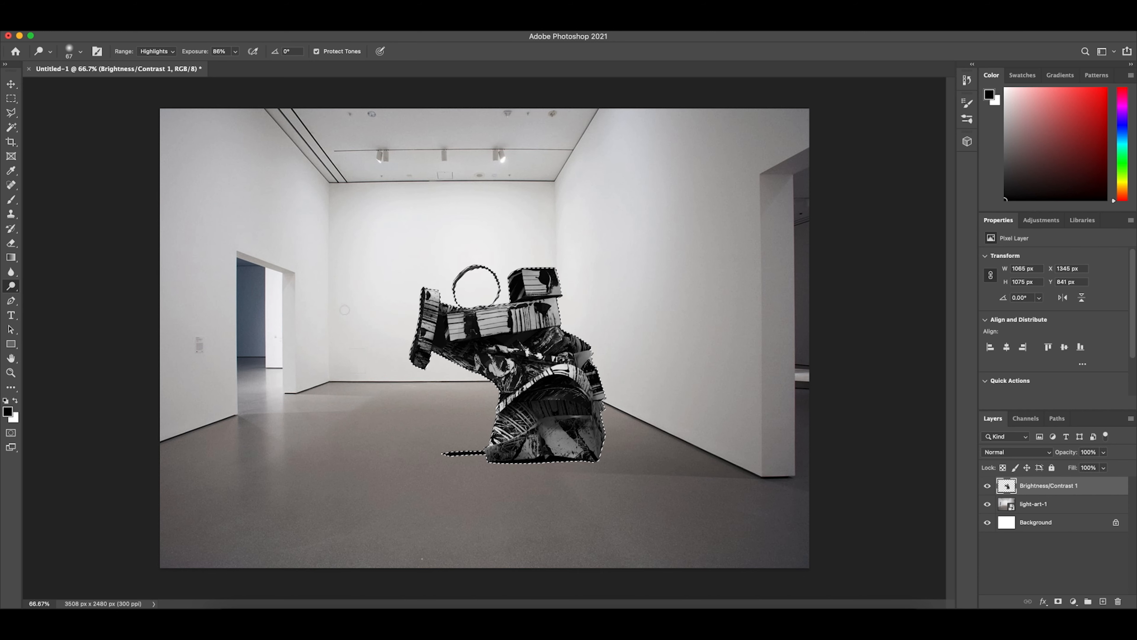
pyautogui.moveTo(428, 293); pyautogui.dragTo(429, 318)
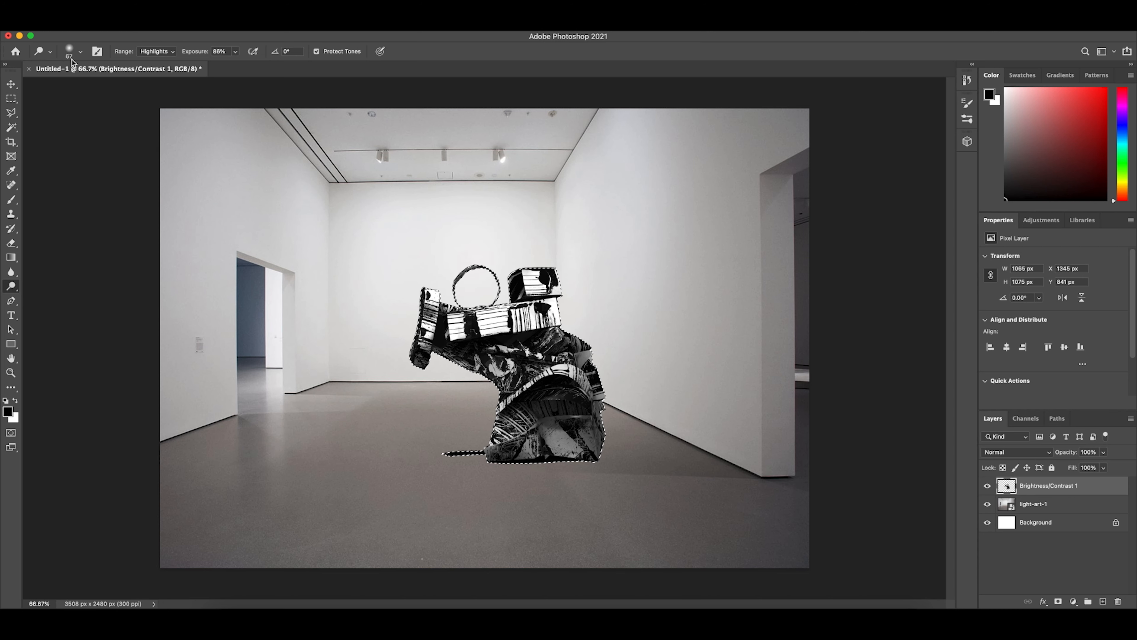
pyautogui.click(80, 51)
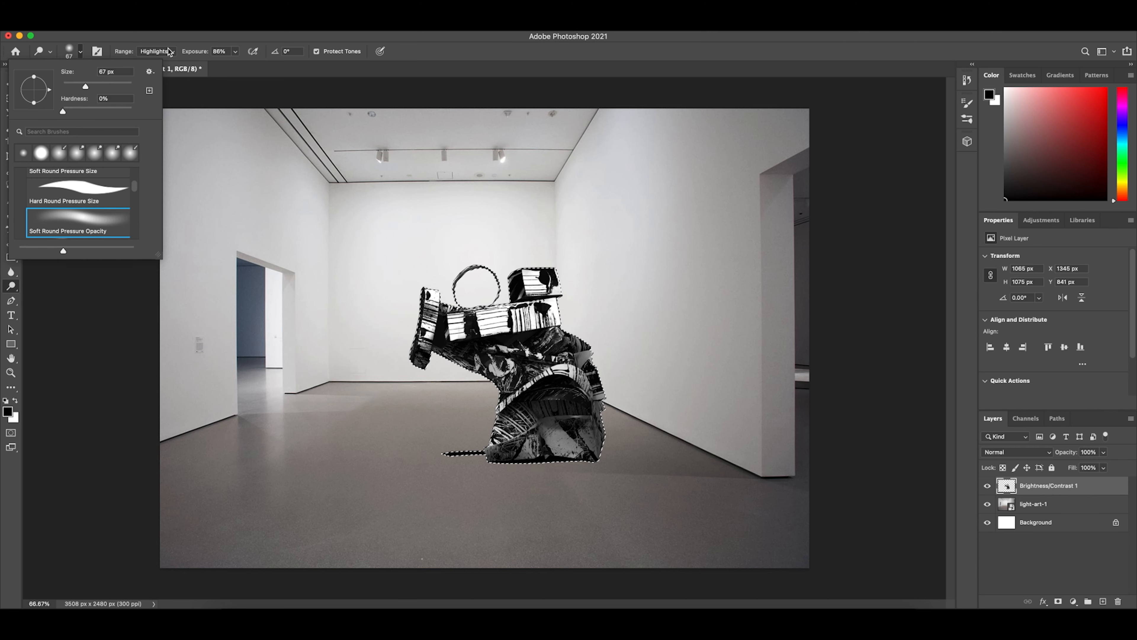
pyautogui.click(235, 52)
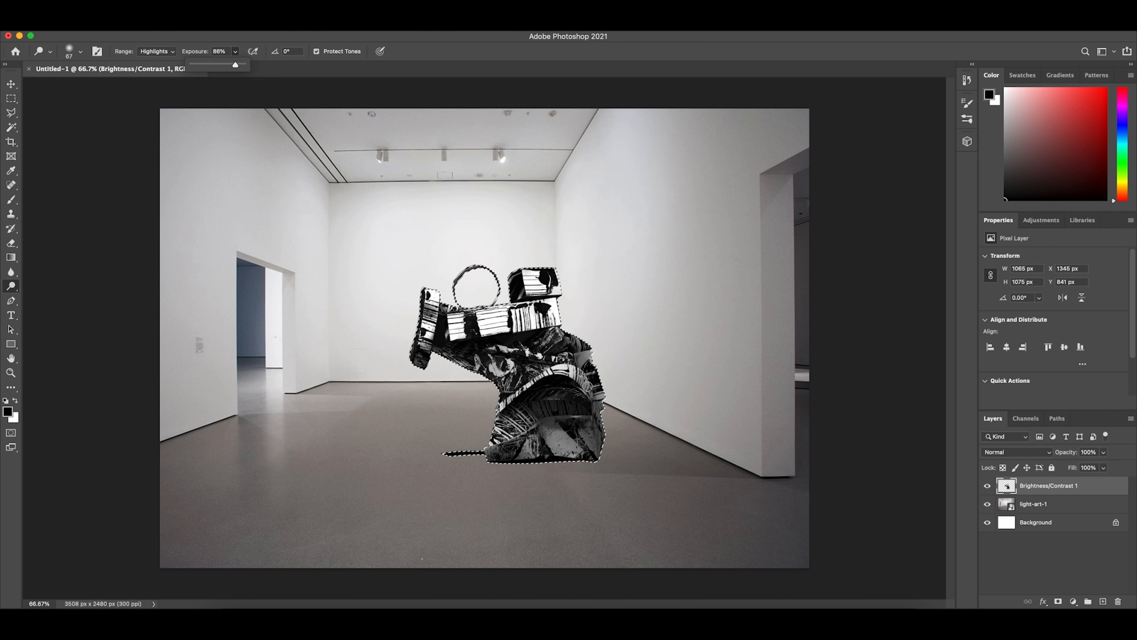
pyautogui.press('Escape')
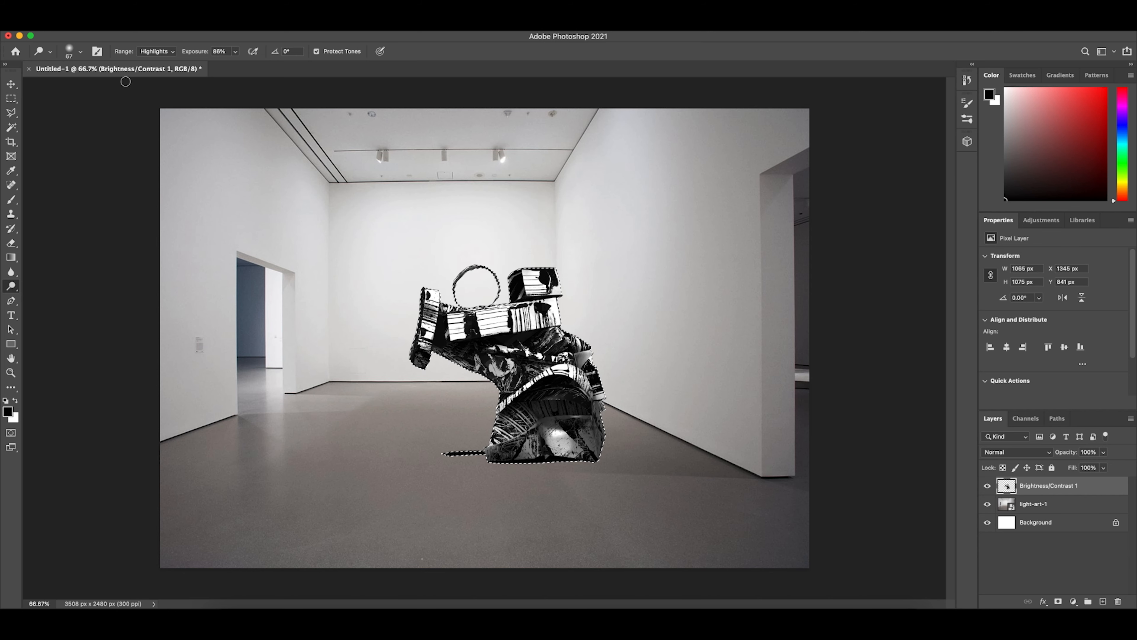
# Enlarge the Dodge brush to 146 px and brighten the pale patch at the sculpture's base.
pyautogui.click(81, 51)
pyautogui.moveTo(97, 84); pyautogui.dragTo(106, 86)
pyautogui.click(555, 437)
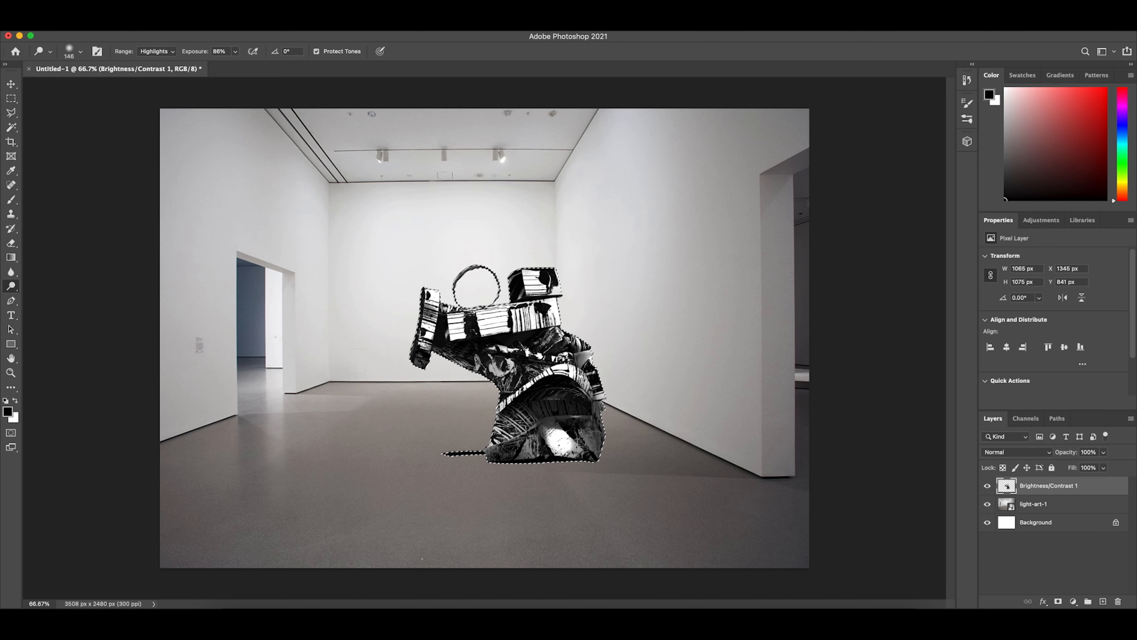